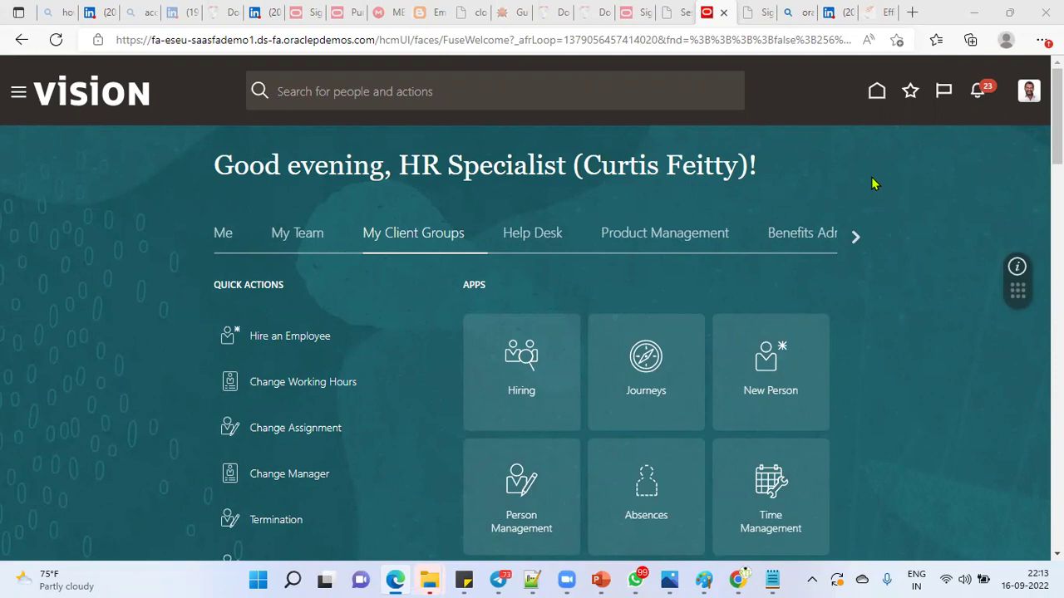
key("XF86MonBrightnessUp")
key("XF86MonBrightnessUp")
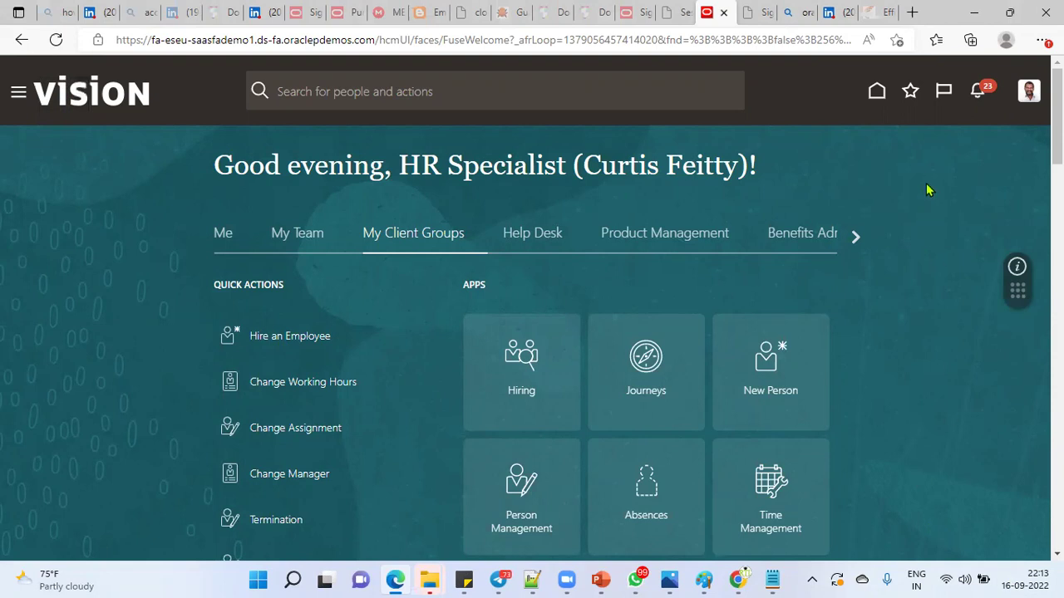
Switch the browser window to full-screen view.
left_click(1042, 40)
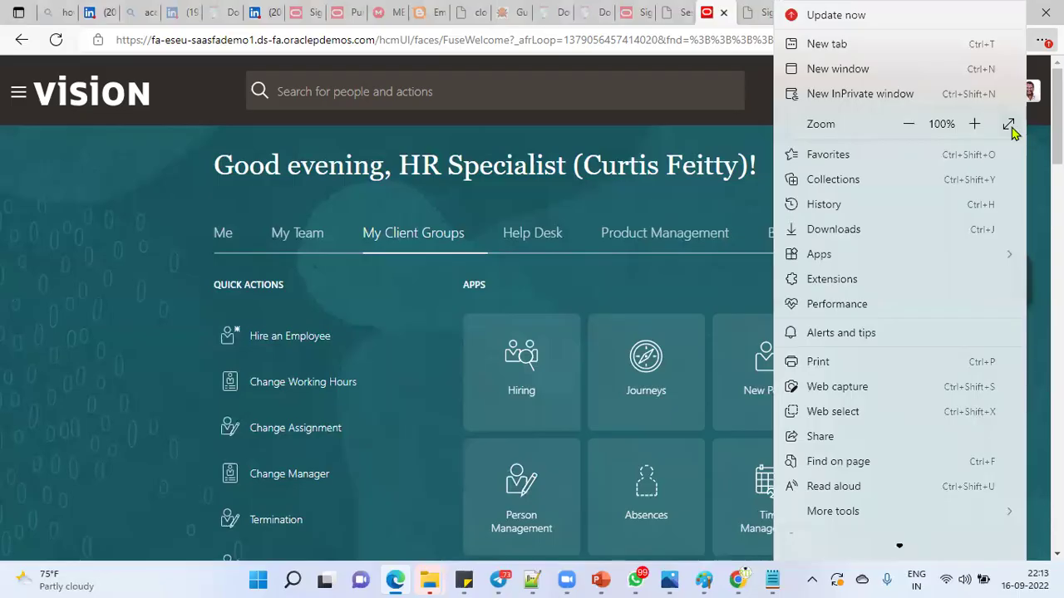
left_click(1008, 125)
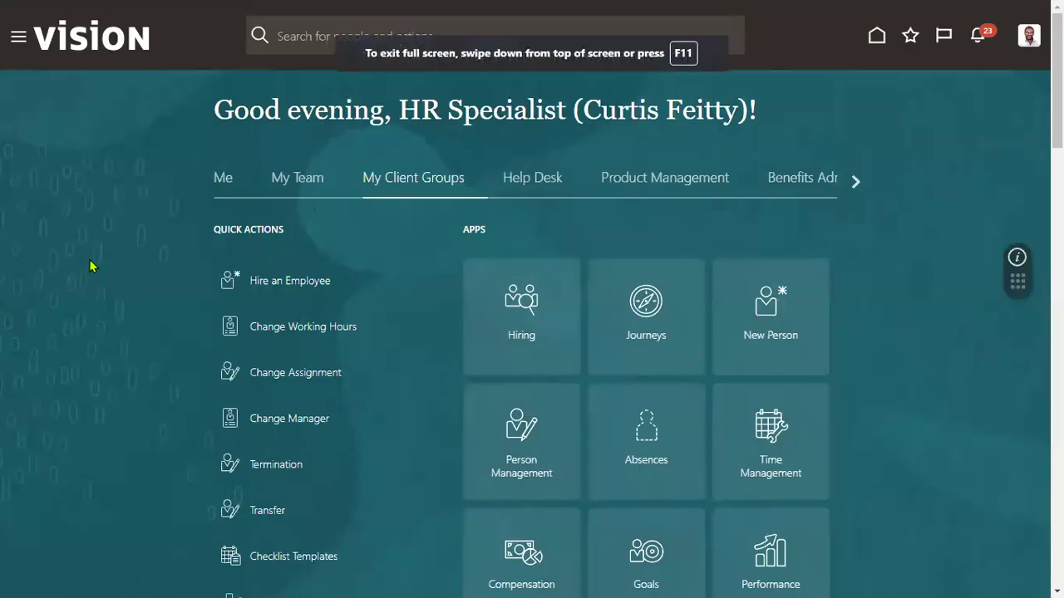
Open the Submit a Flow task from the Payroll work area of My Client Groups.
left_click(18, 36)
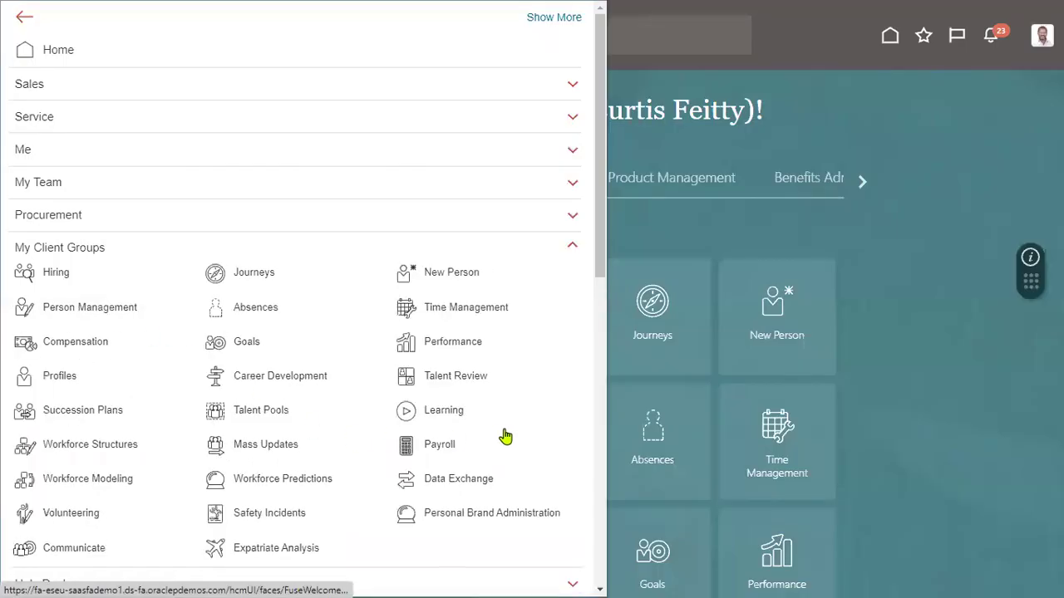
left_click(460, 447)
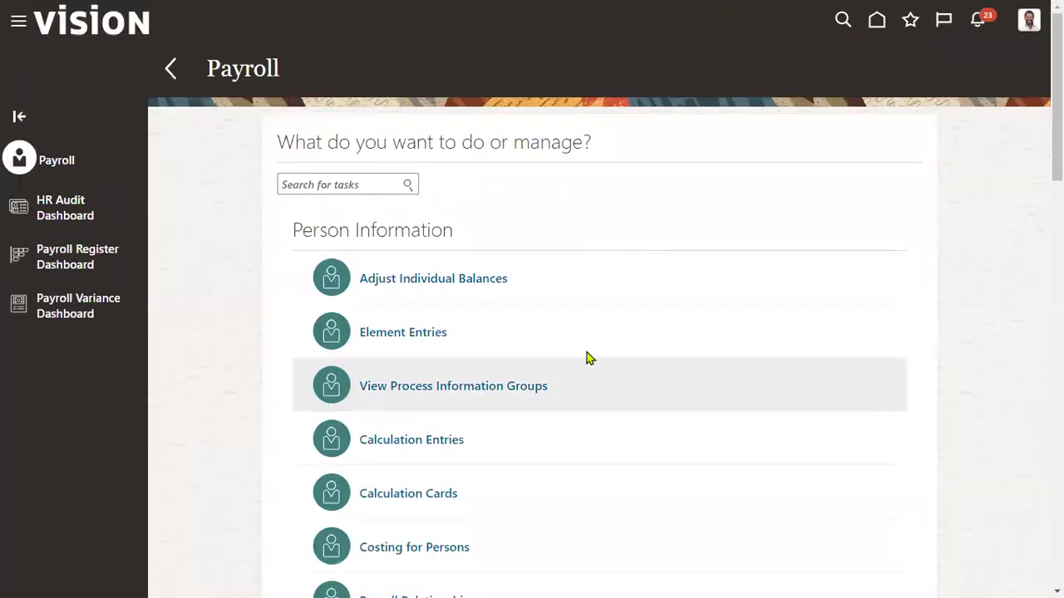
scroll(485, 344, "down", 2)
scroll(485, 350, "down", 10)
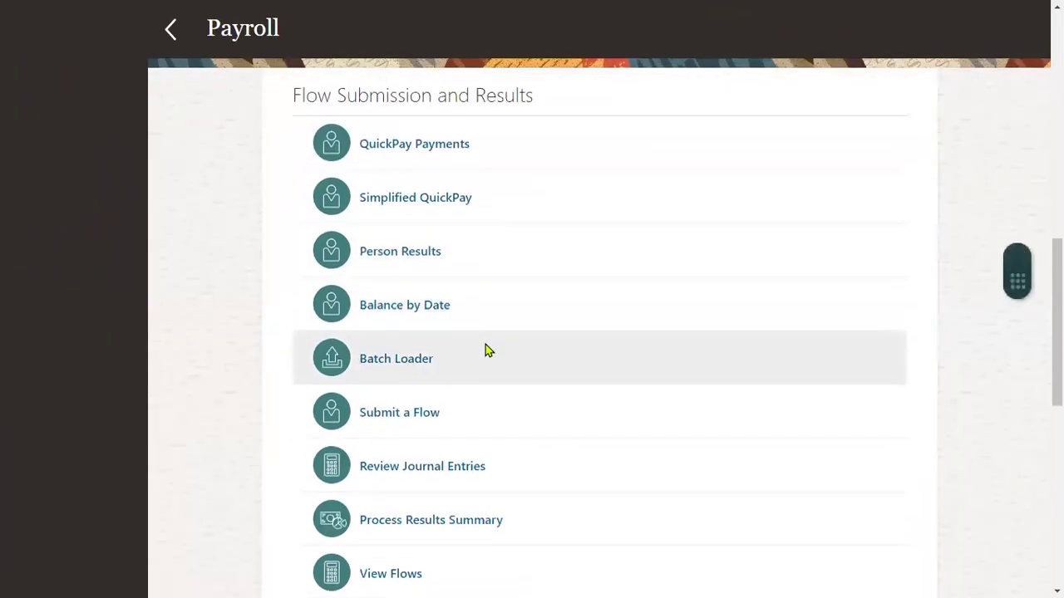
scroll(488, 351, "down", 4)
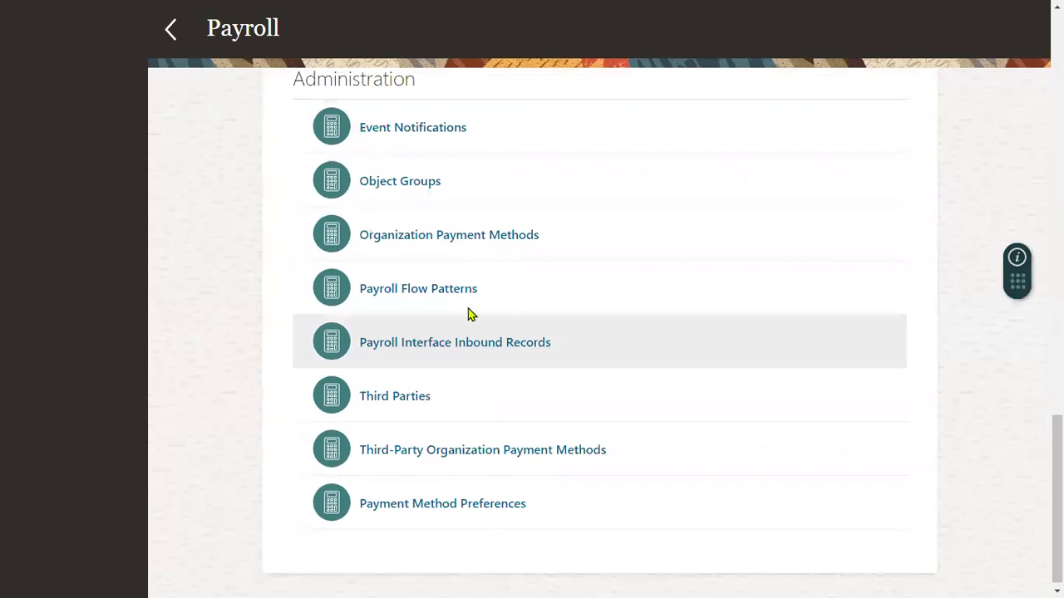
scroll(427, 397, "up", 5)
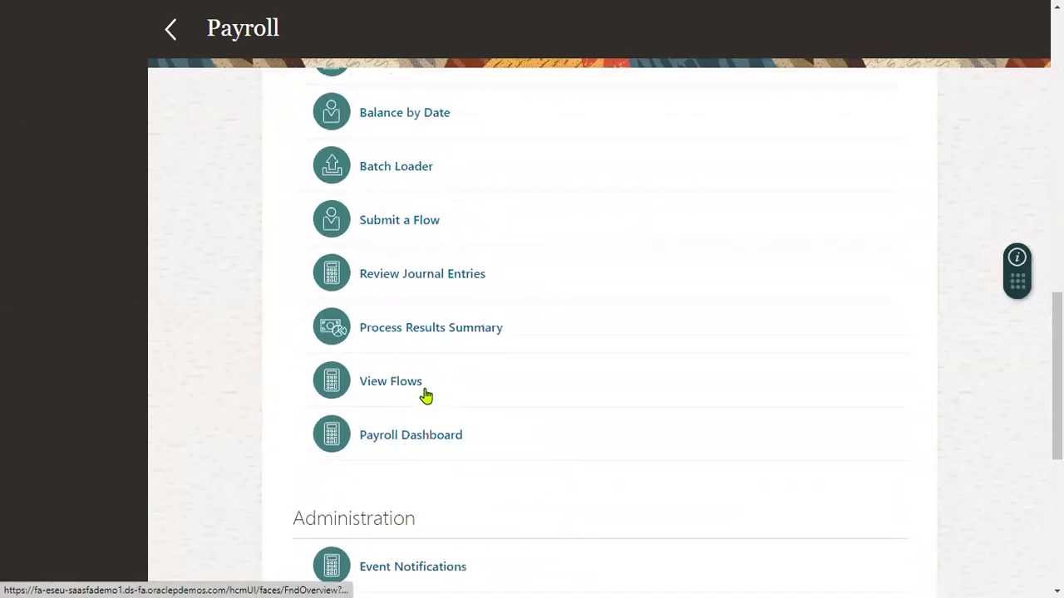
left_click(420, 229)
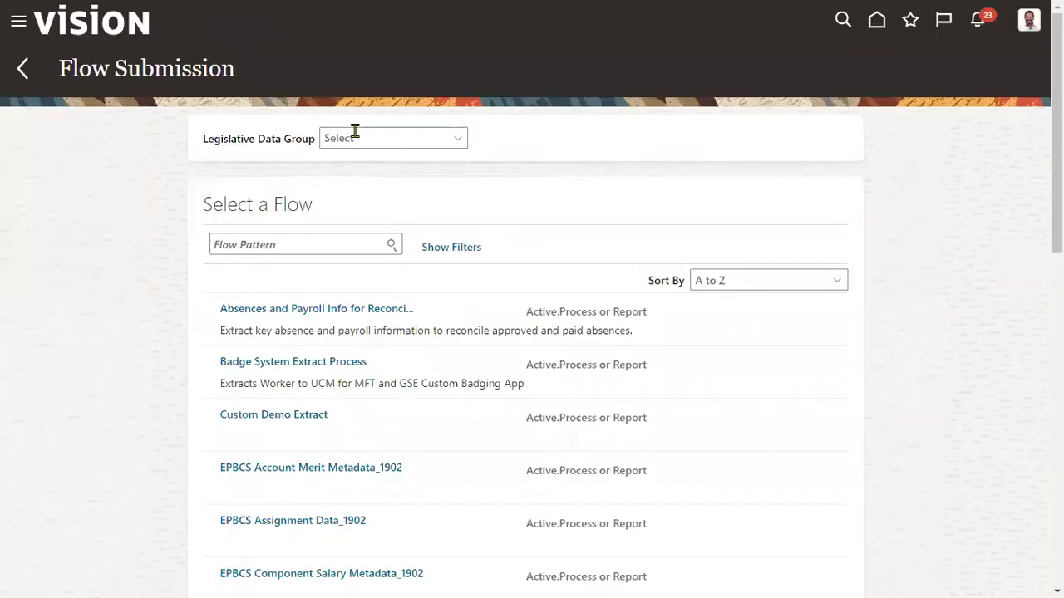
Set the flow submission's legislative data group to US Legislative Data Group.
left_click(354, 133)
type("US L")
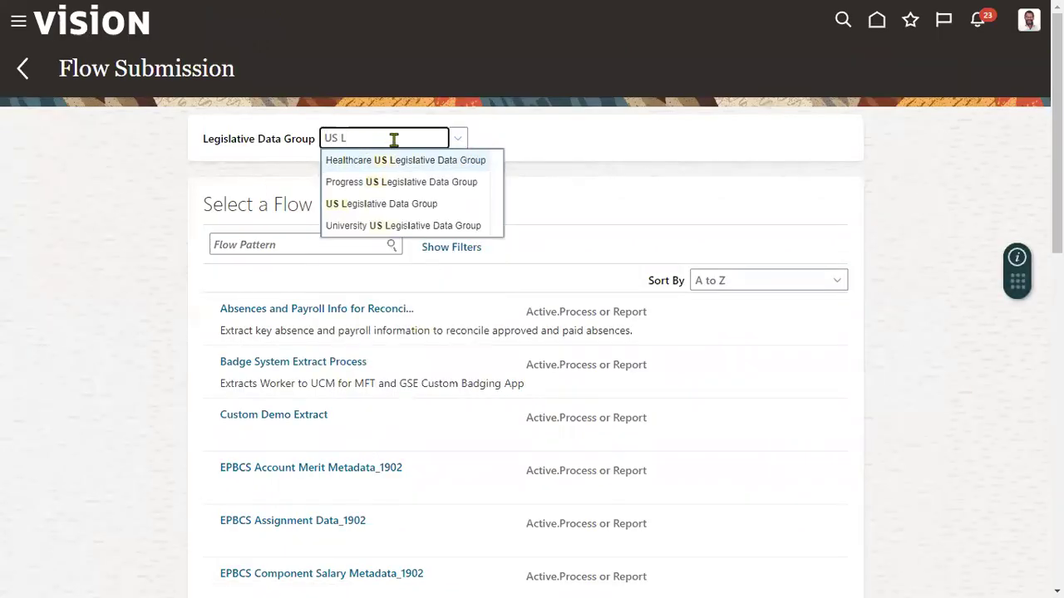
left_click(391, 204)
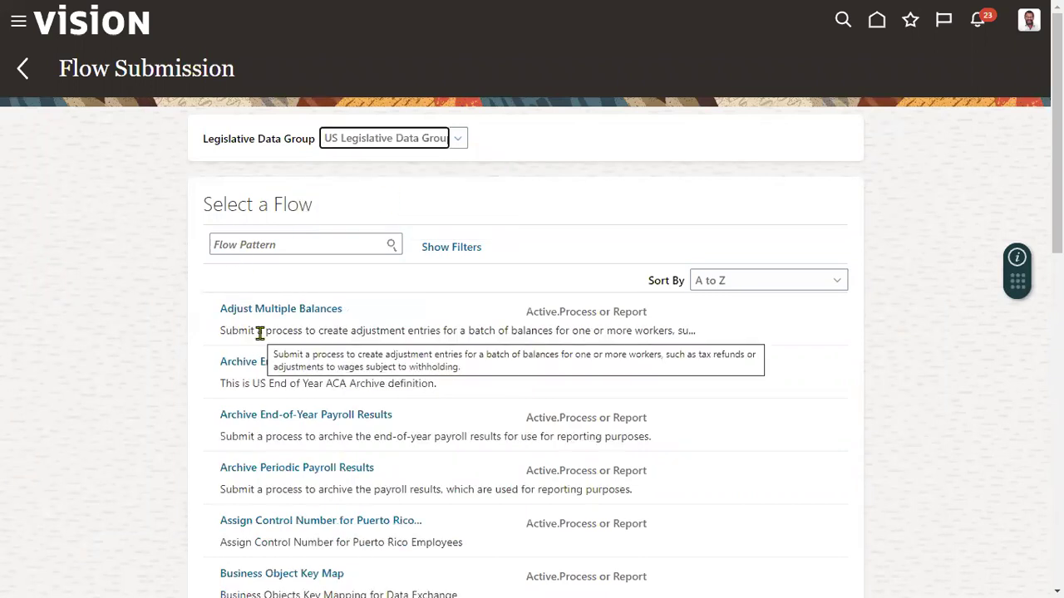
Search the flow patterns for "US Simpl" and open US Simplified Payroll Cycle.
left_click(287, 245)
type("US Simpl")
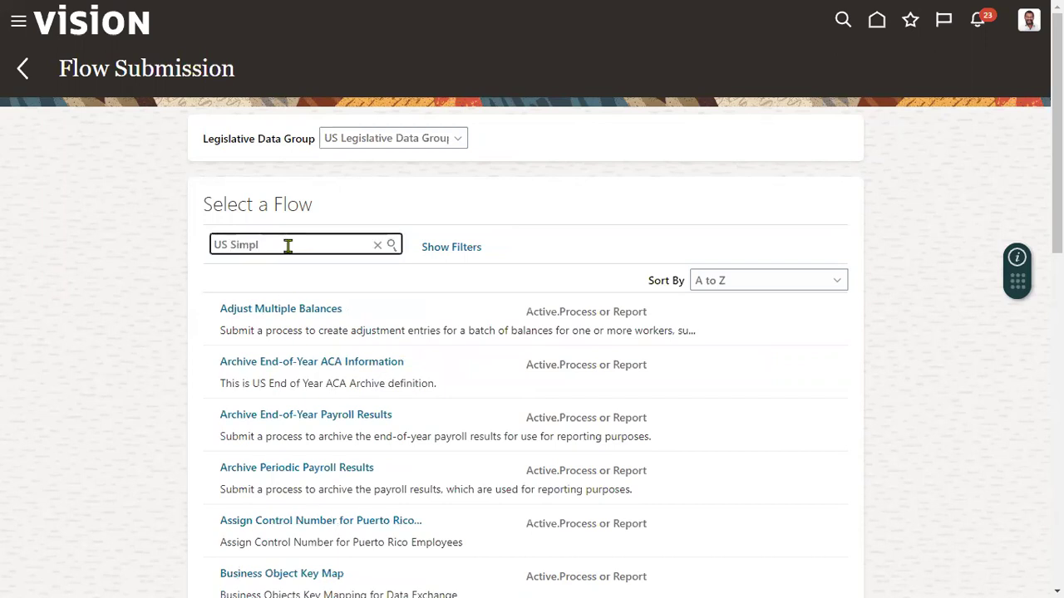
key("Return")
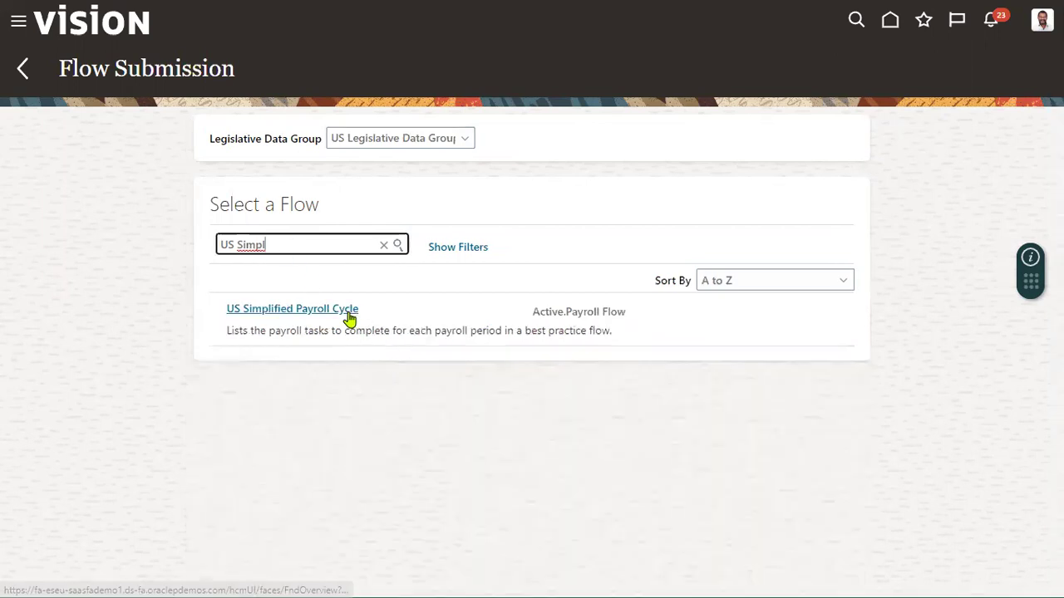
left_click(350, 314)
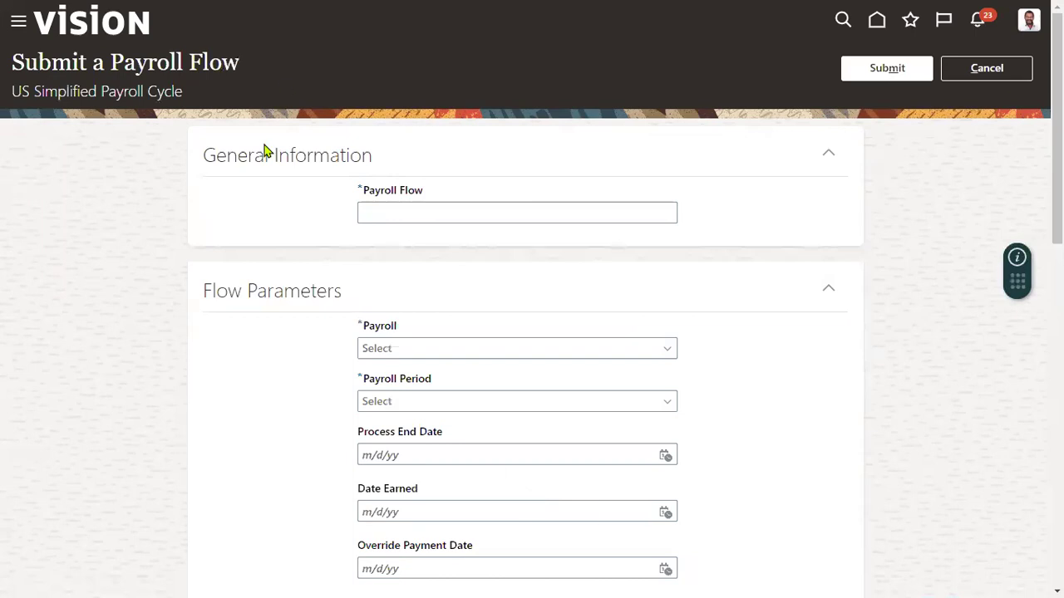
left_click_drag(110, 62, 181, 68)
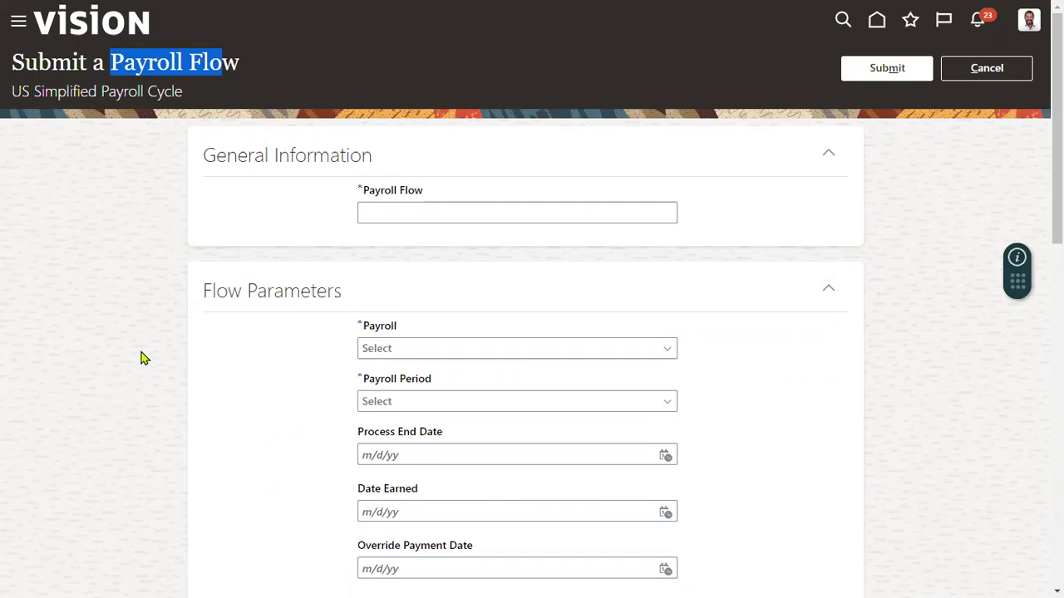
left_click_drag(12, 93, 183, 93)
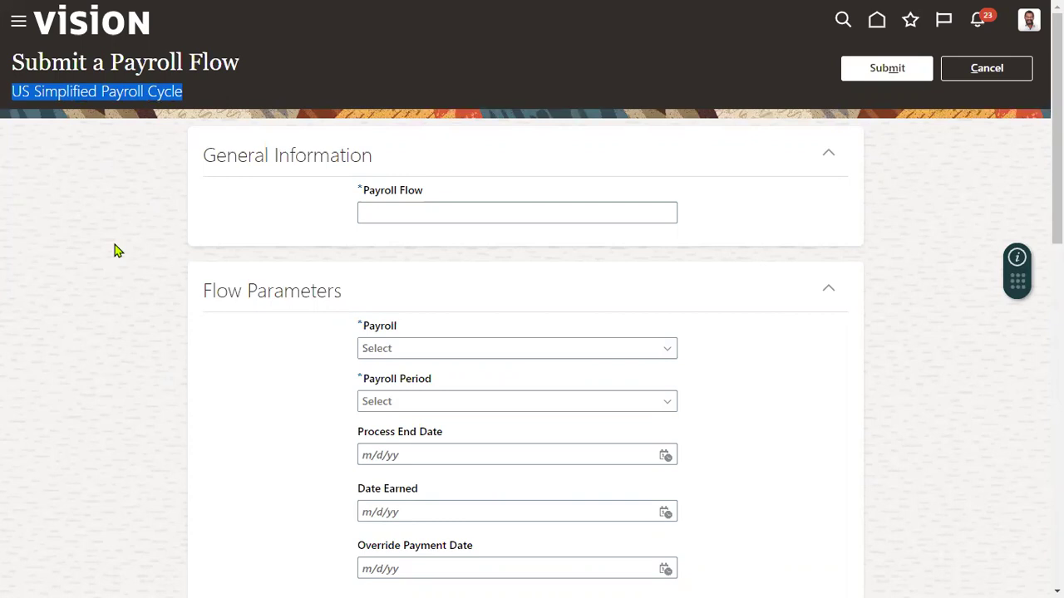
Name the payroll flow "MRF Payroll Flow Cycle".
left_click(403, 215)
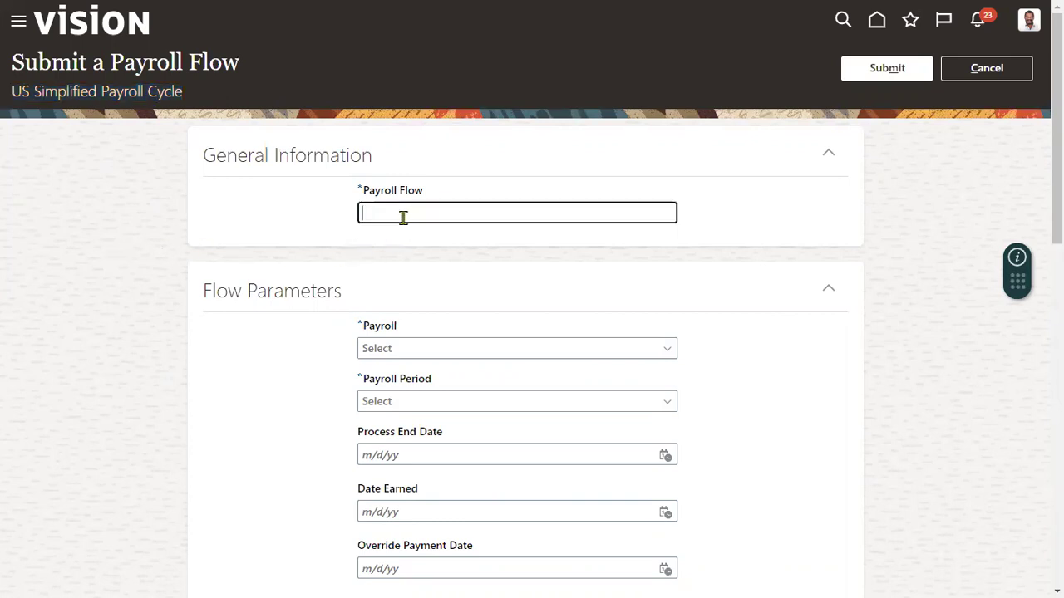
type("MRF Payroll Flow C")
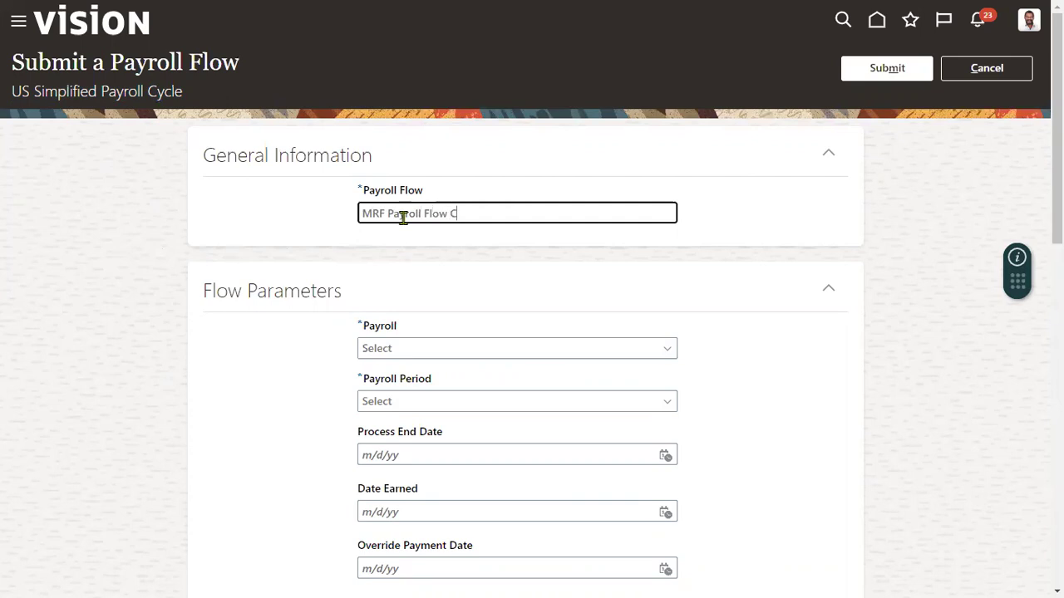
type("ycle")
Set the payroll to Monthly and the payroll period to 1 2009 Monthly Calendar, 2009-01-01 to 2009-01-31.
left_click(441, 341)
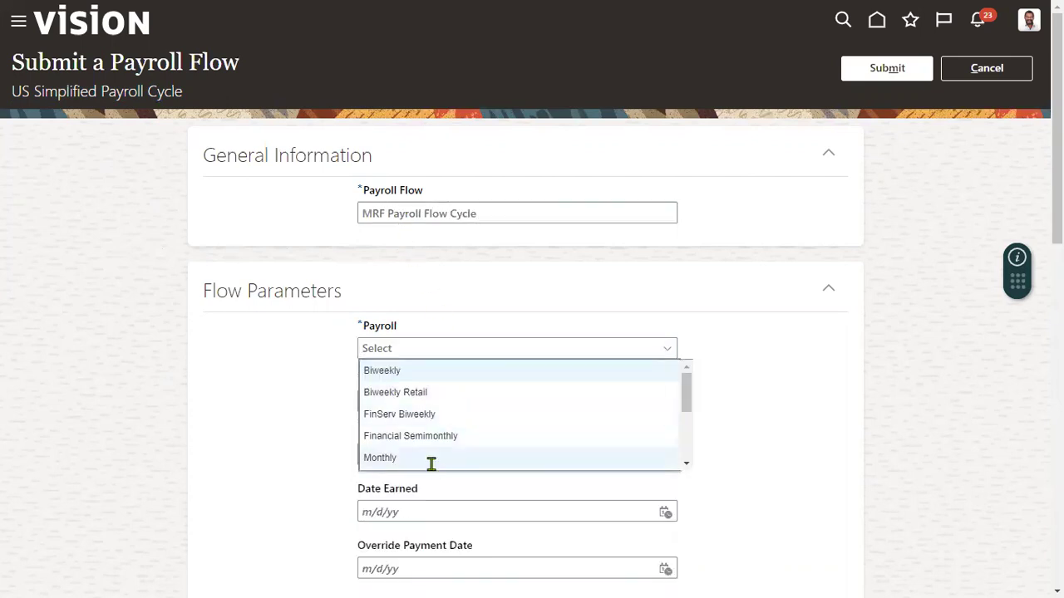
left_click(431, 458)
scroll(762, 406, "down", 2)
left_click(499, 222)
left_click(493, 242)
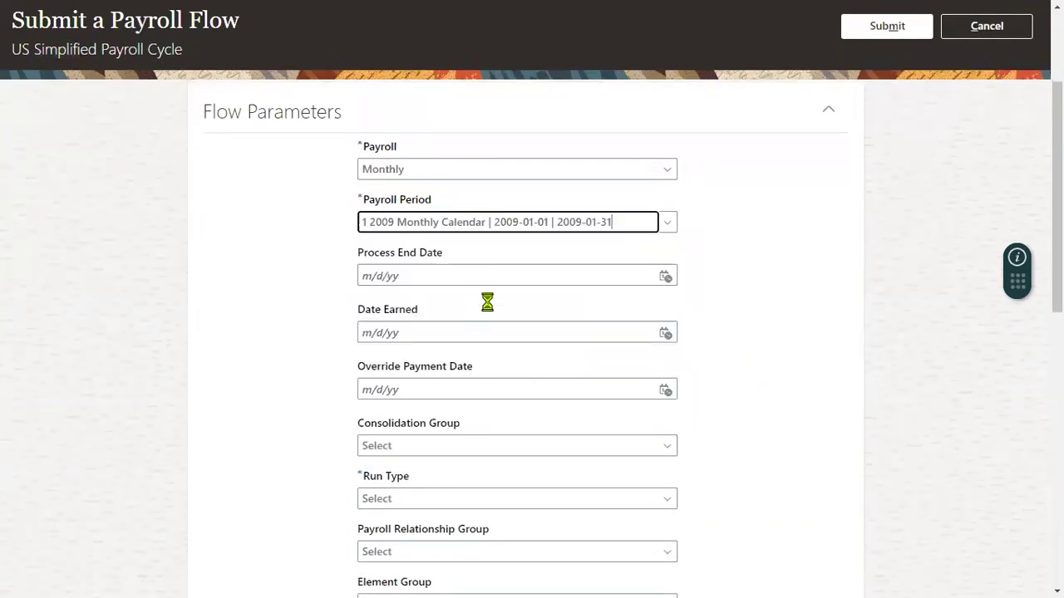
Set the flow's run type to Regular.
scroll(501, 449, "down", 2)
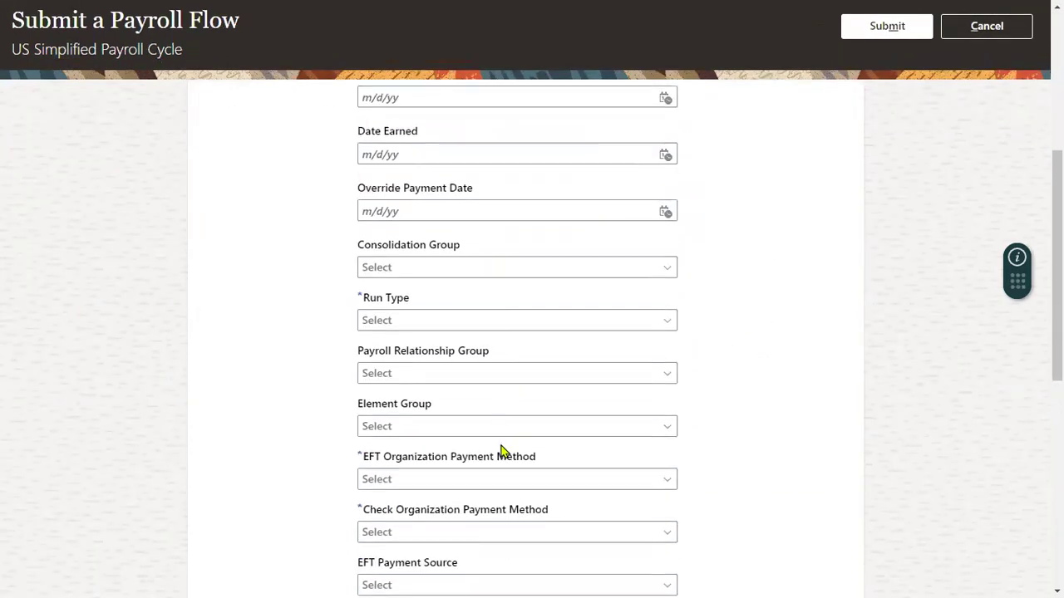
left_click(487, 320)
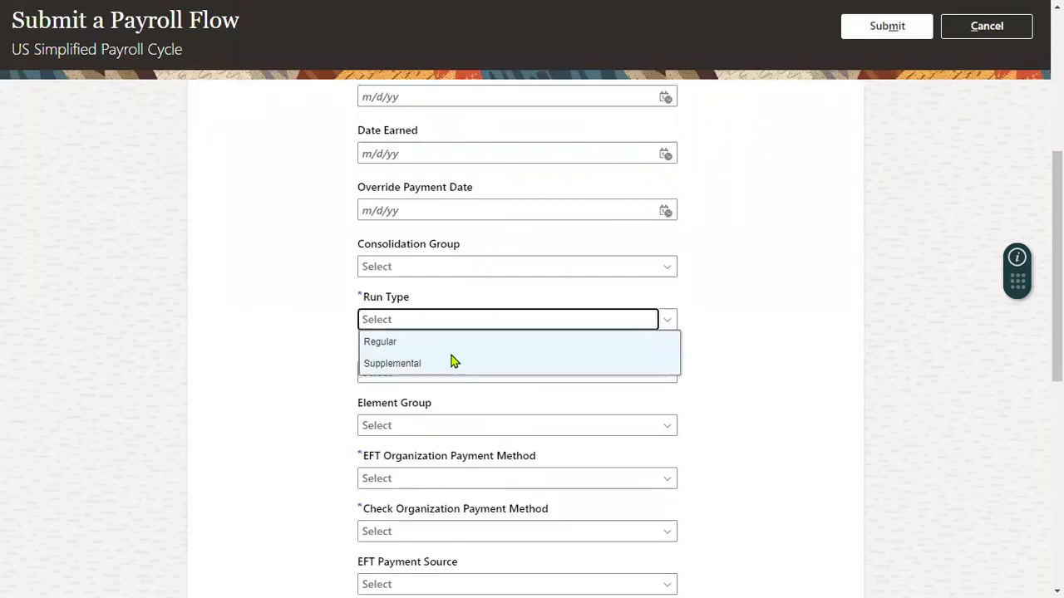
left_click(446, 348)
Set both the EFT and the Check organization payment methods to Check, and submit the payroll flow.
left_click(524, 477)
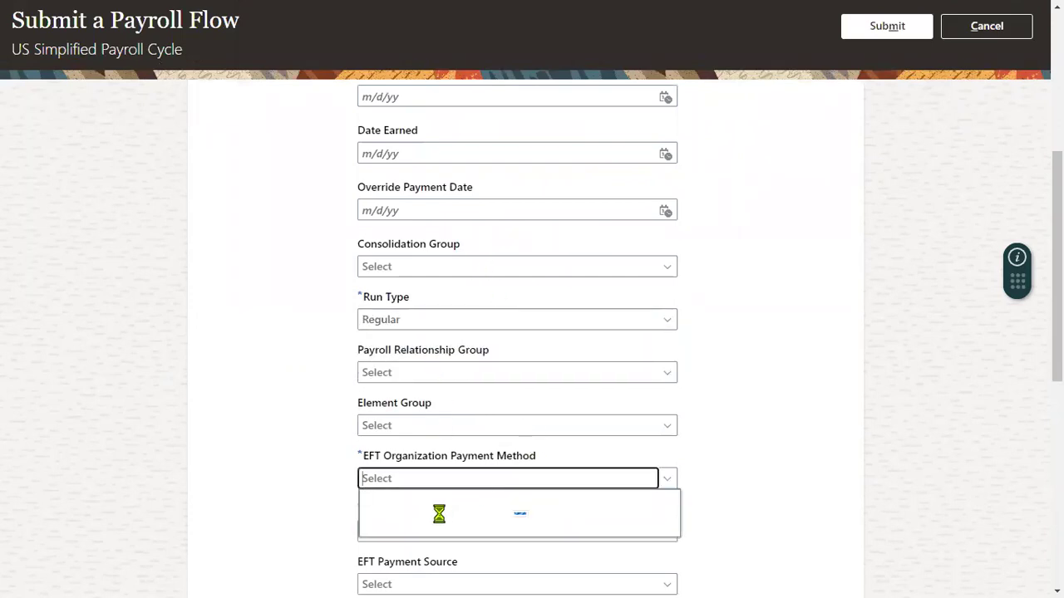
left_click(454, 477)
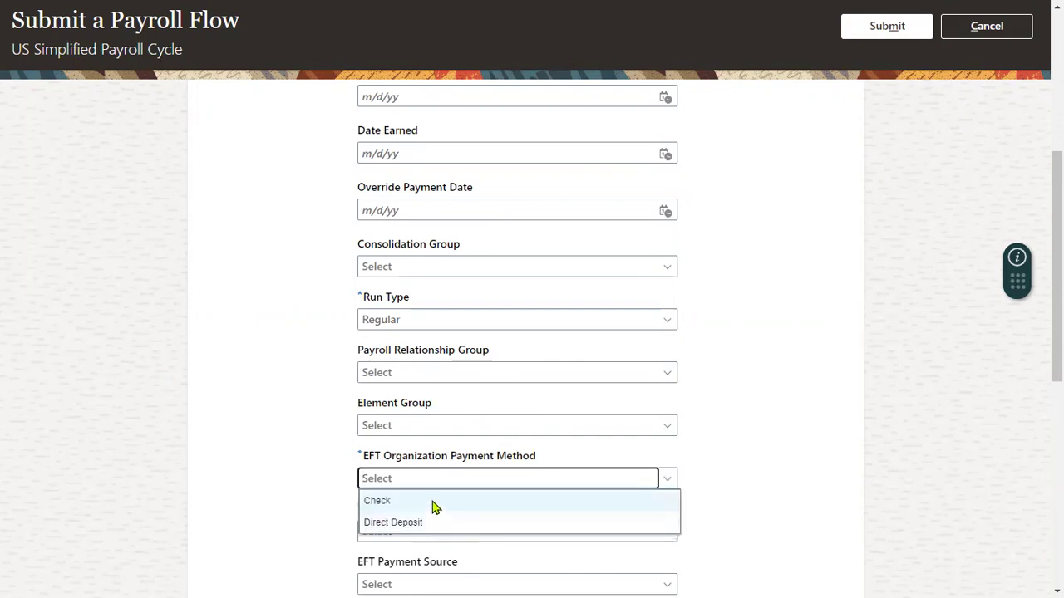
left_click(432, 503)
scroll(449, 499, "down", 1)
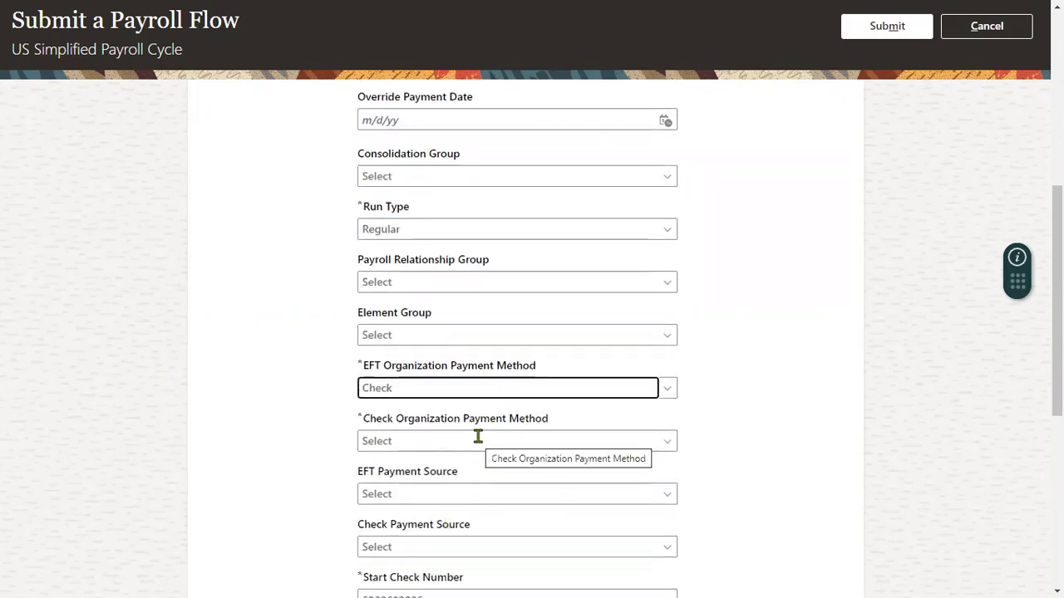
left_click(478, 436)
left_click(459, 461)
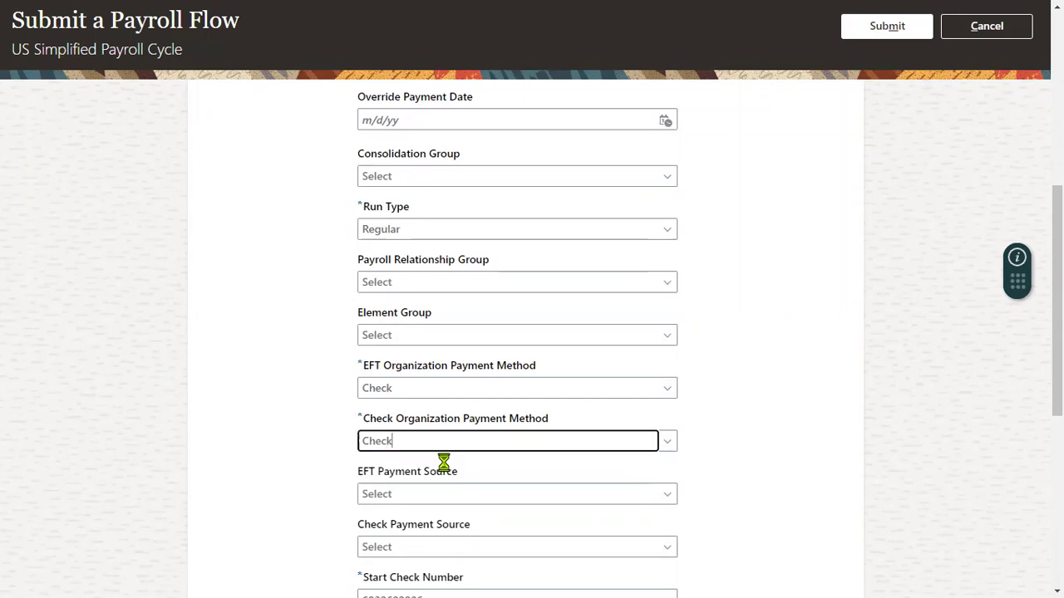
left_click(871, 35)
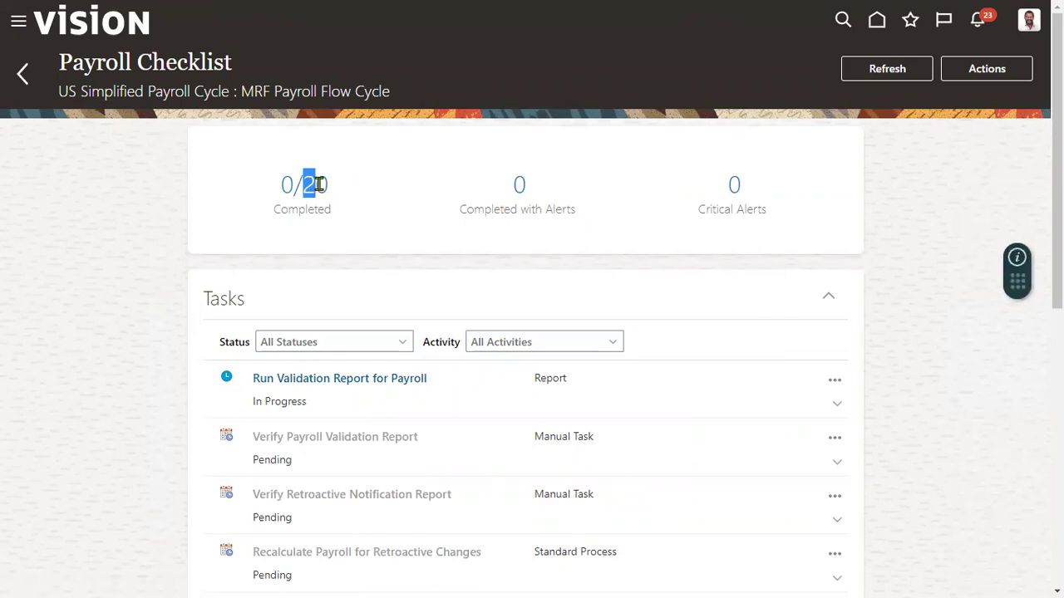
Examine the submitted flow's payroll checklist, reviewing each task's name, activity type and status.
left_click_drag(321, 184, 332, 184)
scroll(683, 311, "down", 3)
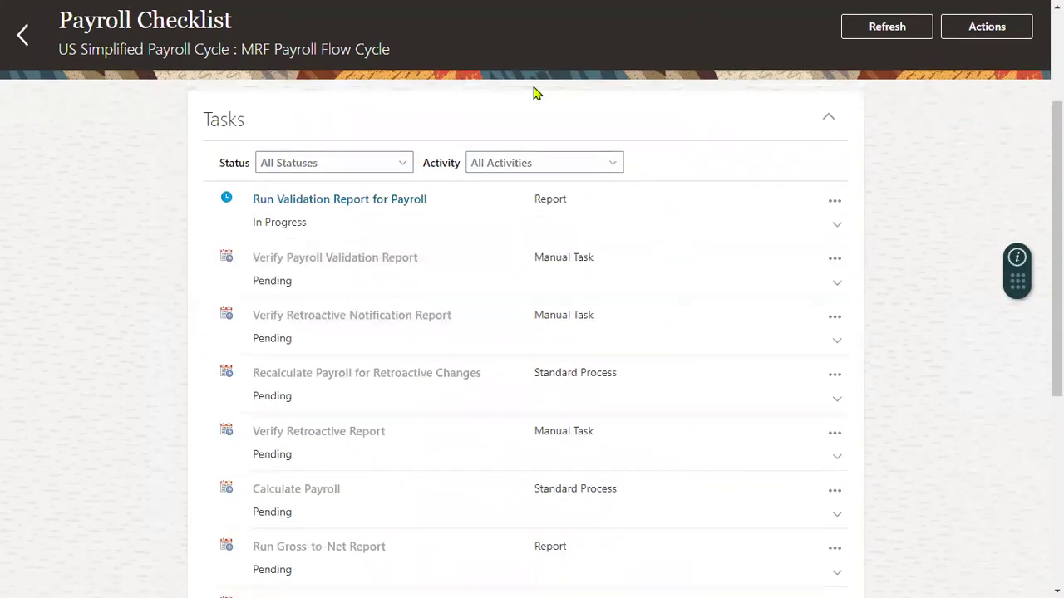
mouse_move(550, 184)
left_mouse_down()
mouse_move(554, 221)
mouse_move(555, 185)
left_mouse_up()
left_click_drag(513, 352, 649, 389)
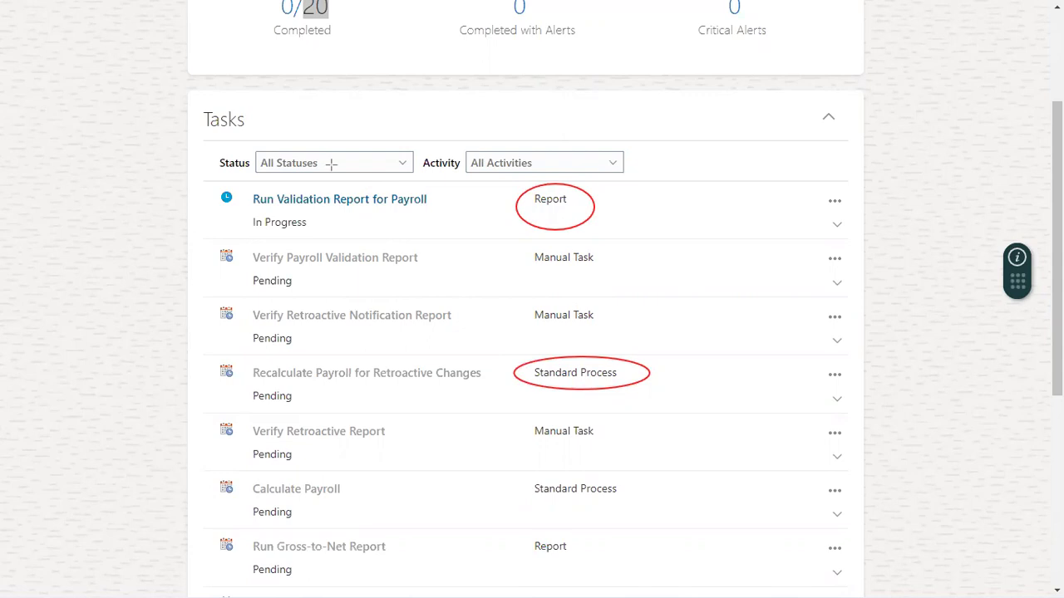
mouse_move(241, 246)
left_mouse_down()
mouse_move(259, 304)
mouse_move(297, 344)
left_mouse_up()
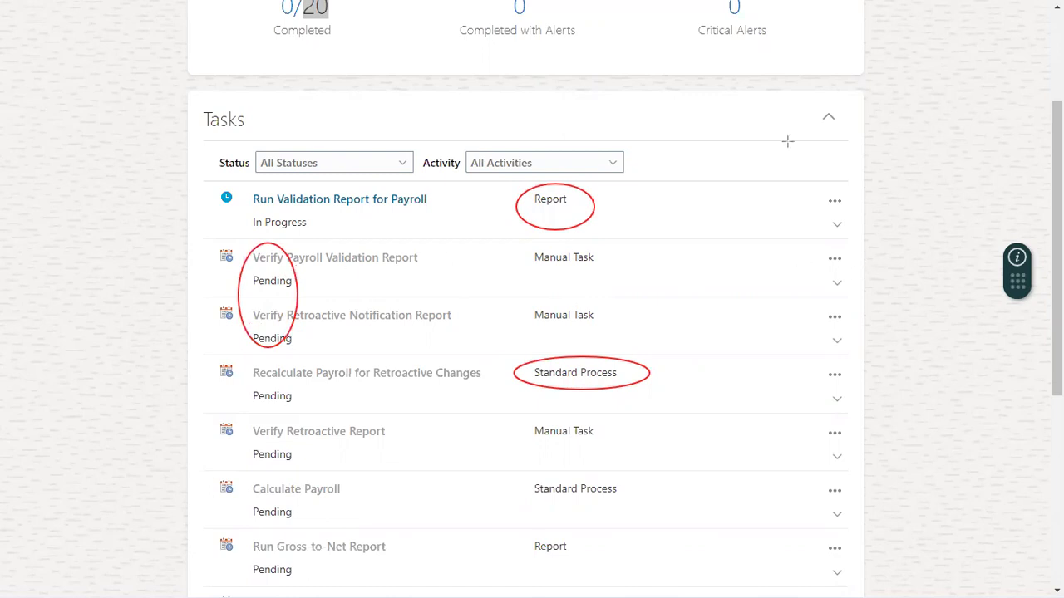
key("e")
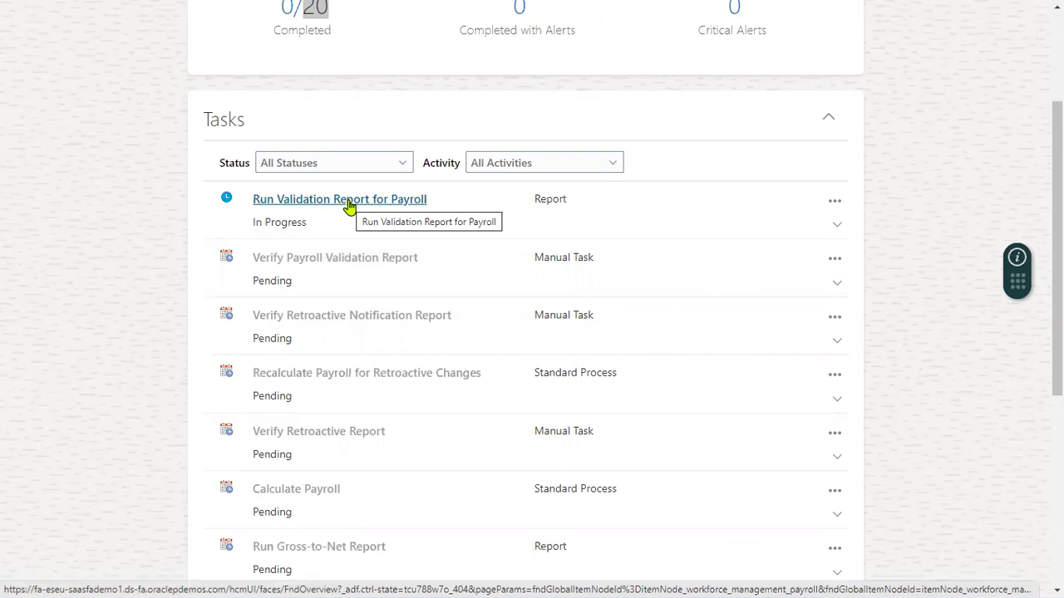
scroll(349, 206, "down", 1)
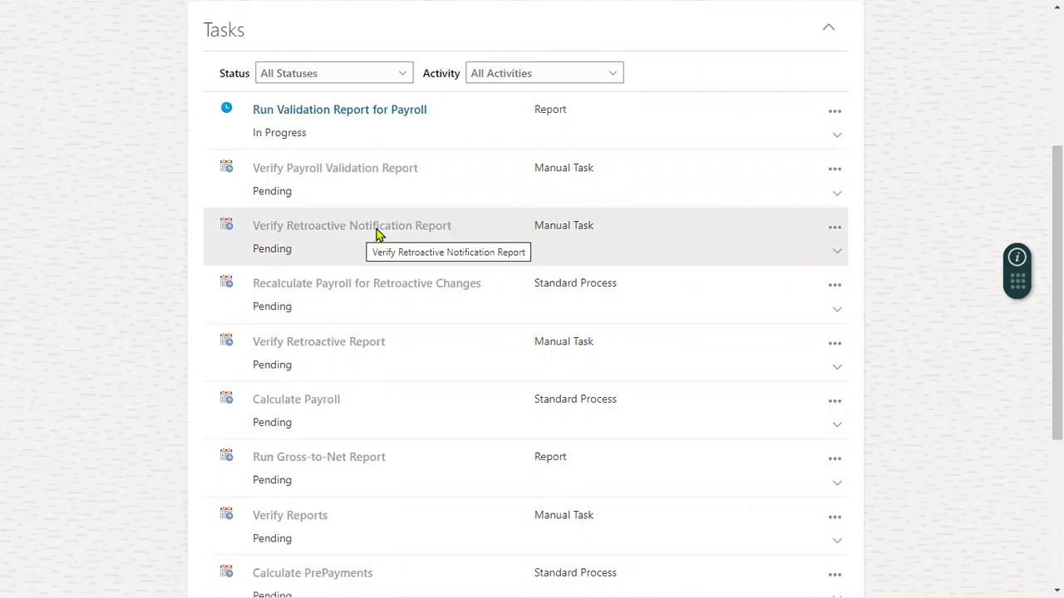
scroll(376, 234, "down", 1)
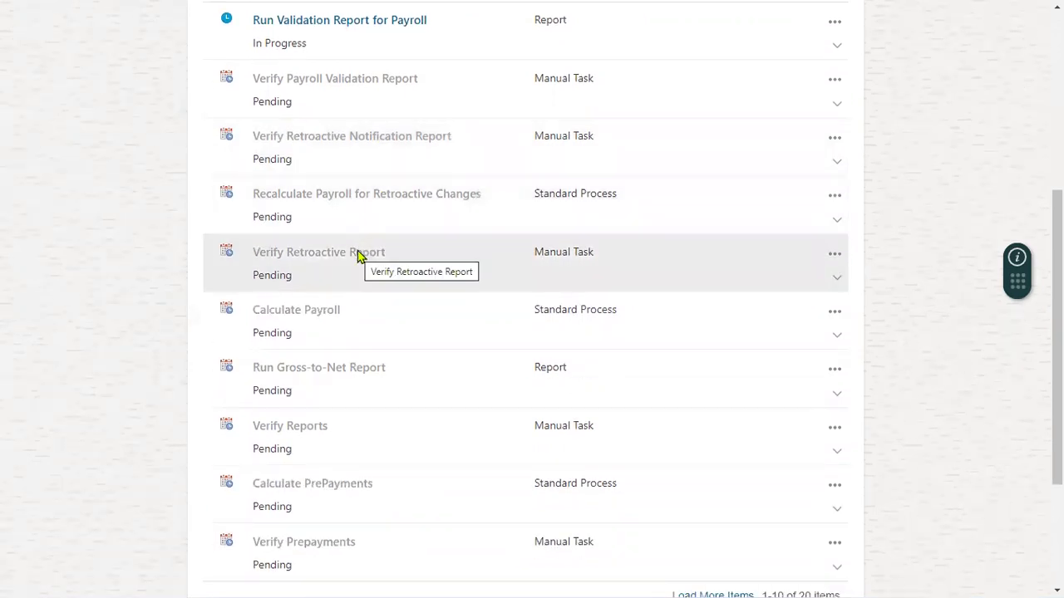
left_click(315, 324)
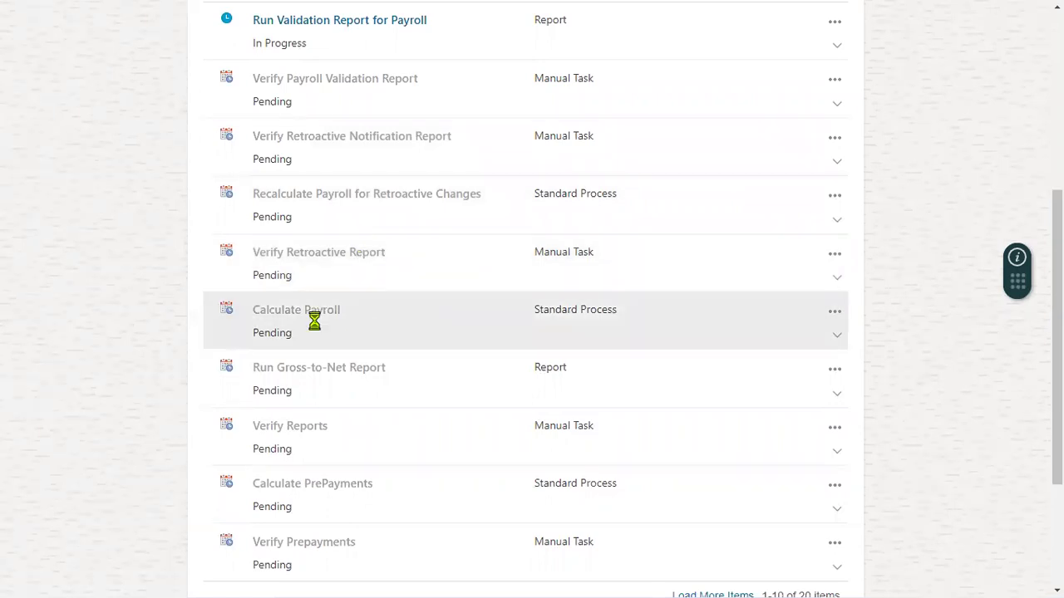
scroll(314, 320, "down", 1)
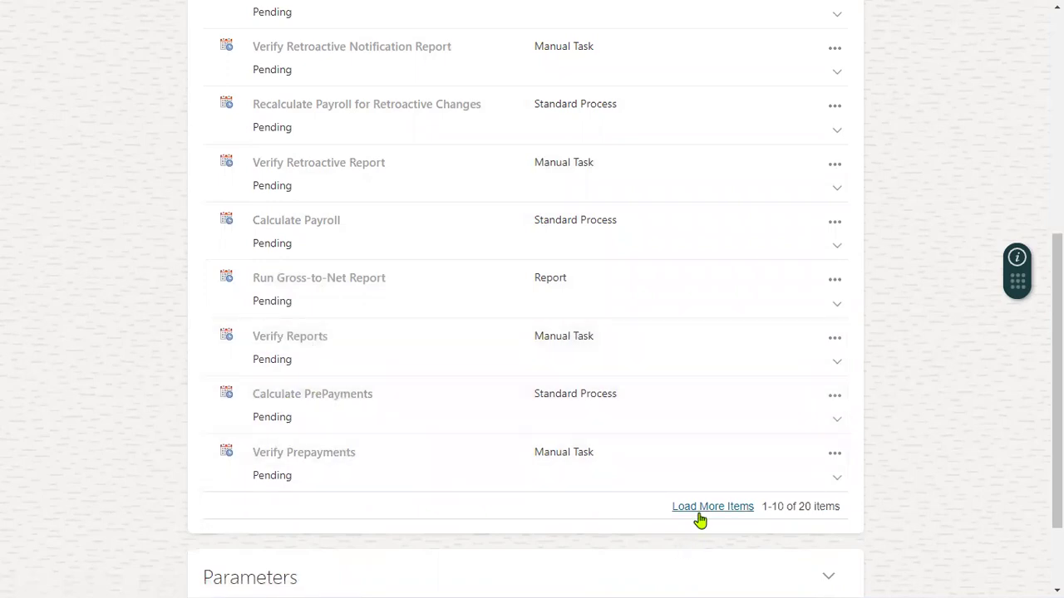
Load the remaining payroll checklist tasks and review them from Archive Periodic Payroll Results to Review Final Journal Entries.
left_click(701, 507)
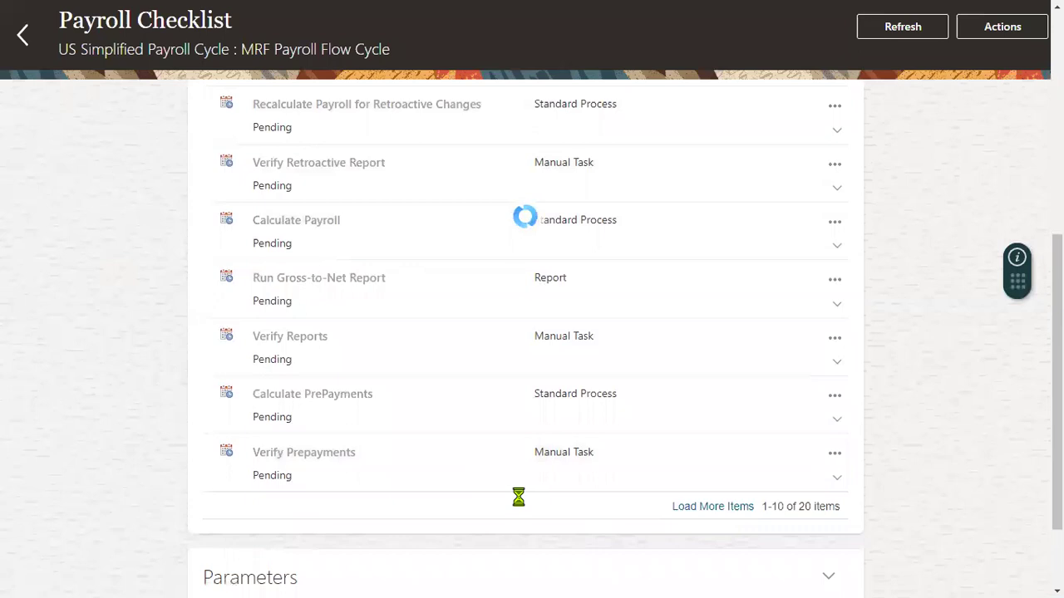
scroll(515, 499, "down", 5)
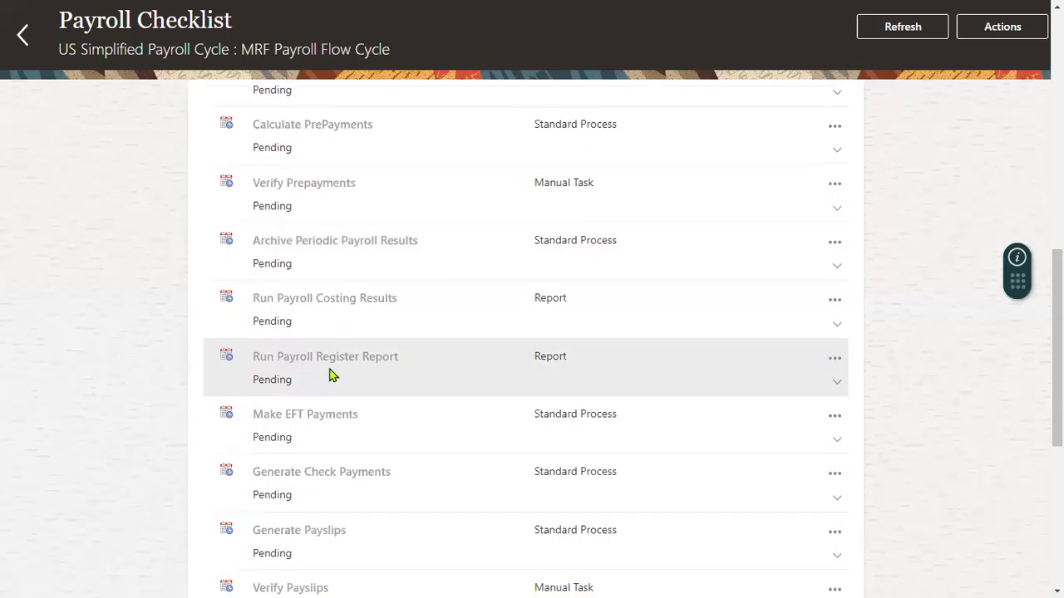
scroll(330, 376, "down", 1)
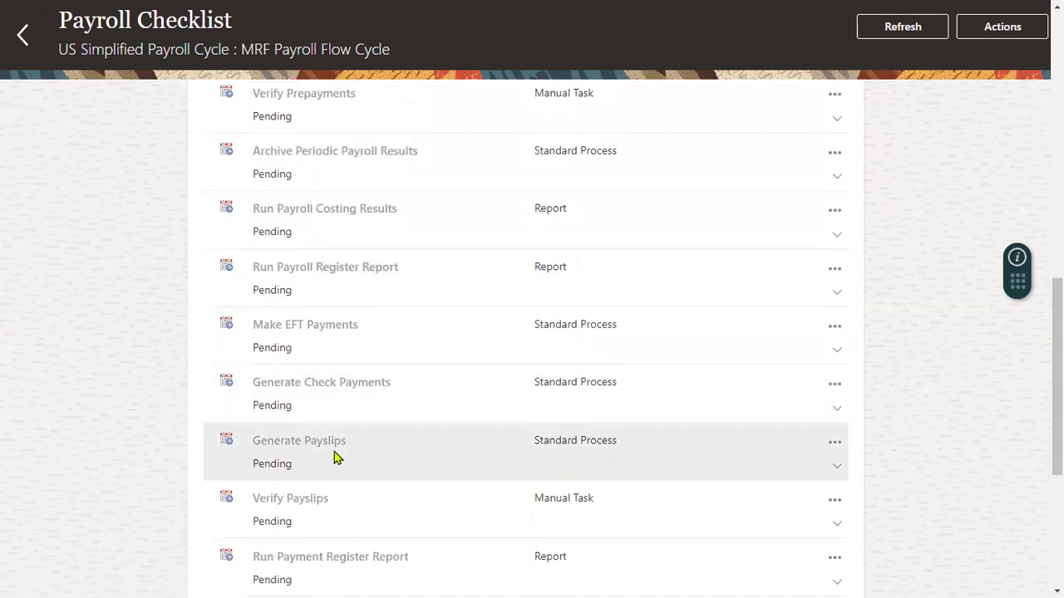
scroll(347, 457, "down", 2)
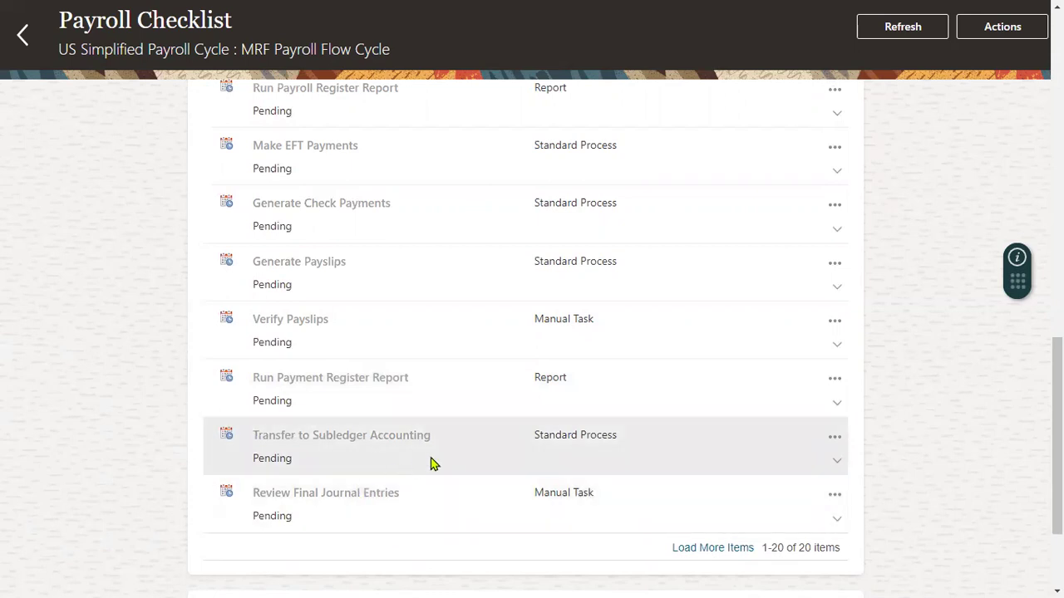
Examine the order of the checklist tasks from Run Validation Report for Payroll through the archive, costing and payroll register tasks.
scroll(430, 463, "up", 6)
scroll(432, 463, "up", 5)
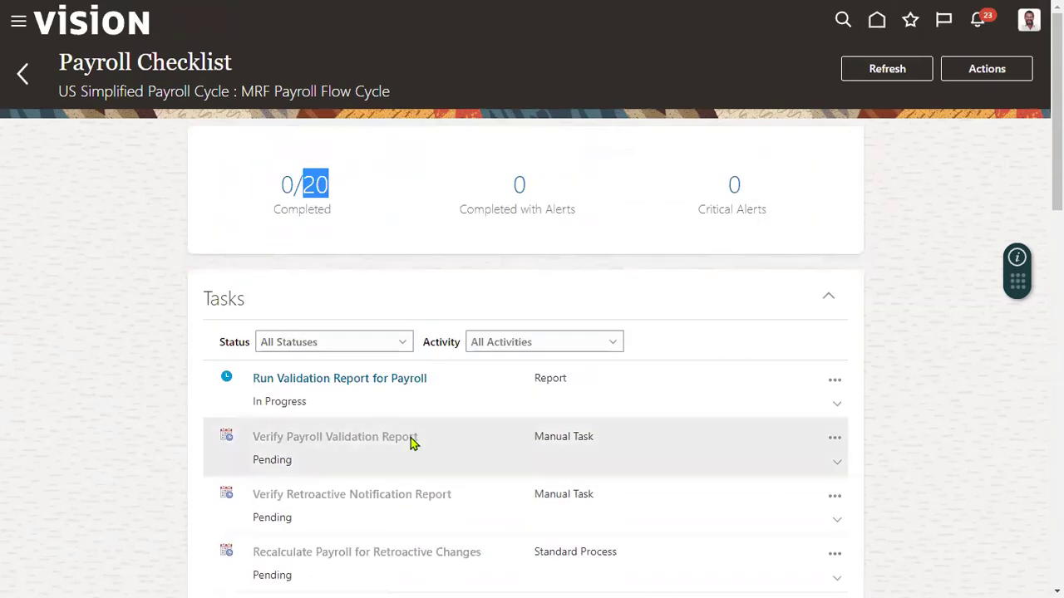
scroll(411, 441, "down", 3)
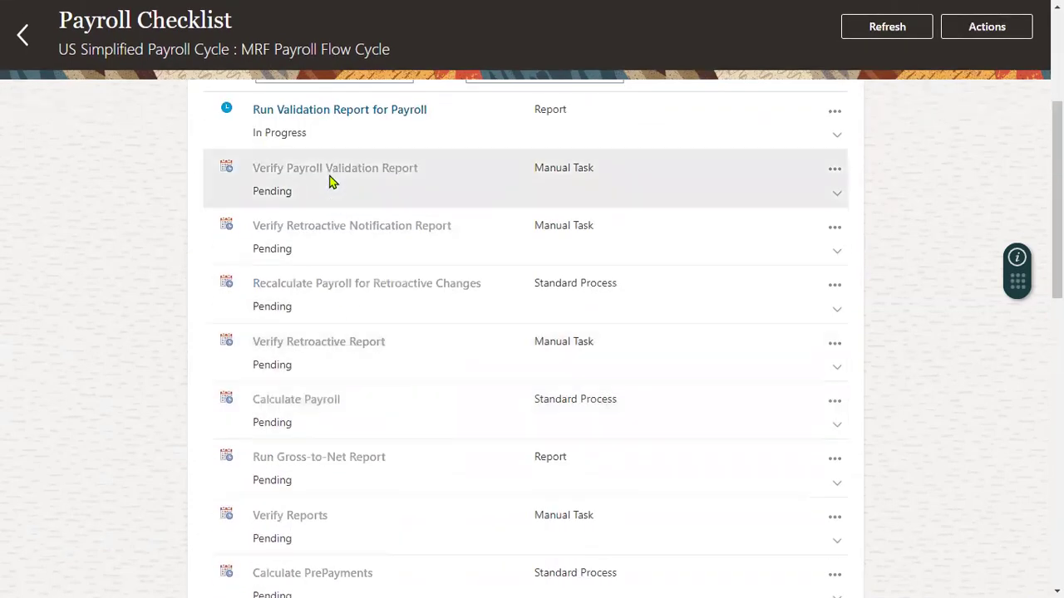
scroll(394, 283, "down", 2)
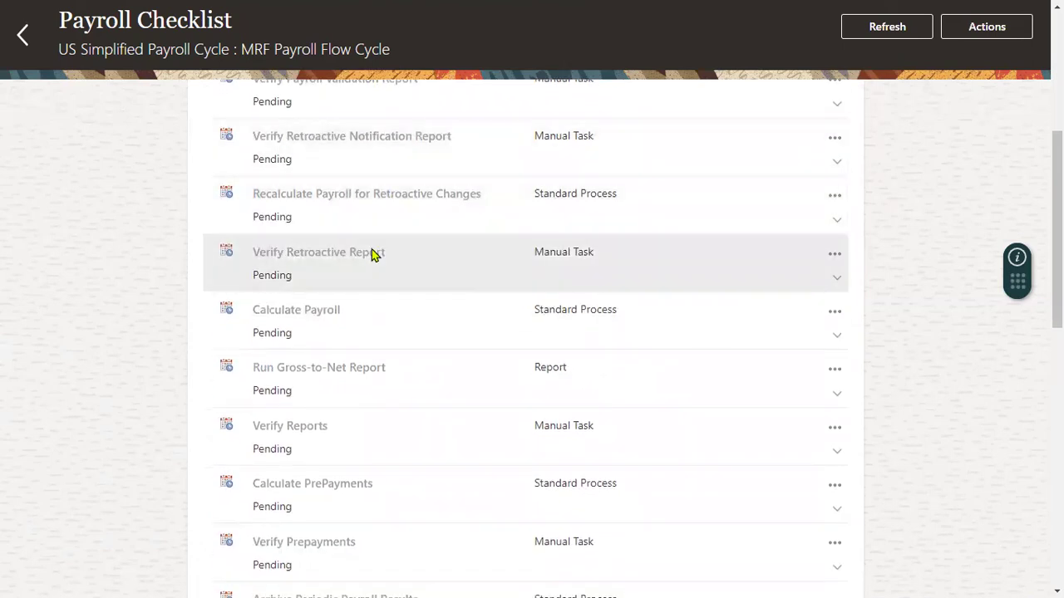
scroll(371, 250, "down", 4)
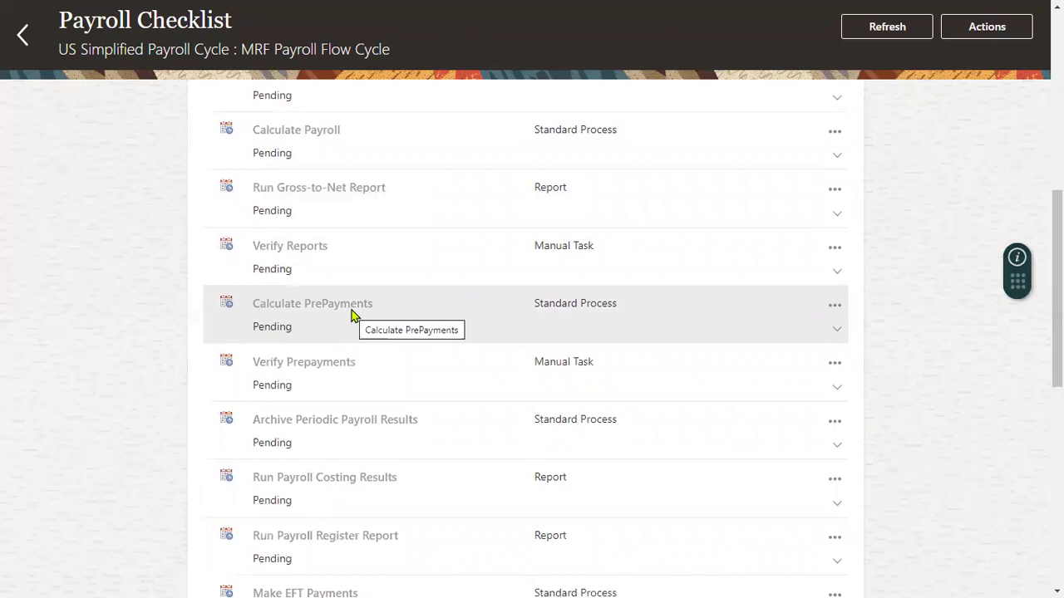
scroll(352, 314, "down", 2)
scroll(372, 280, "down", 2)
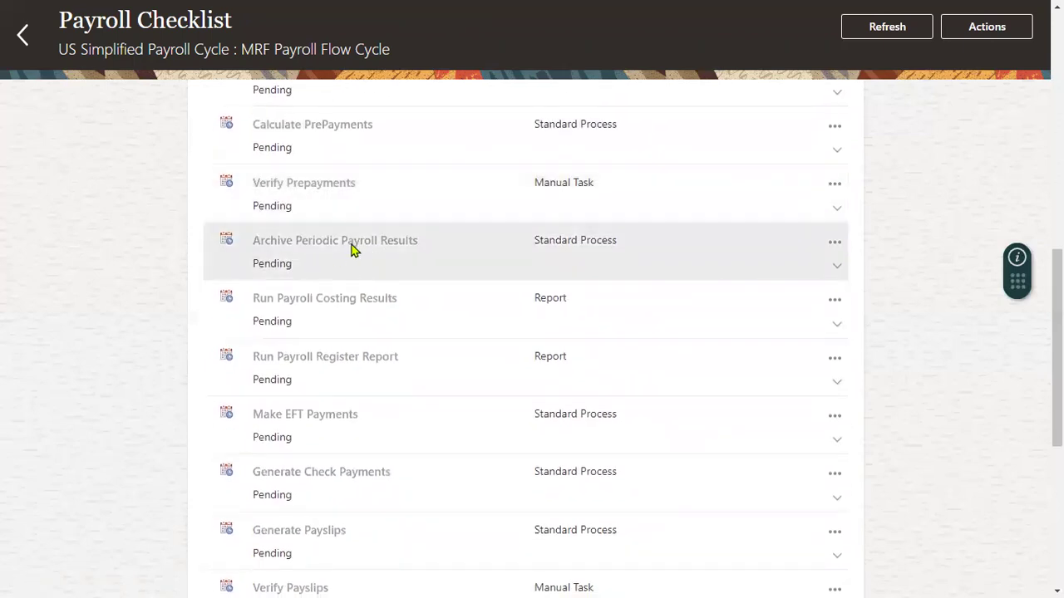
scroll(463, 316, "down", 1)
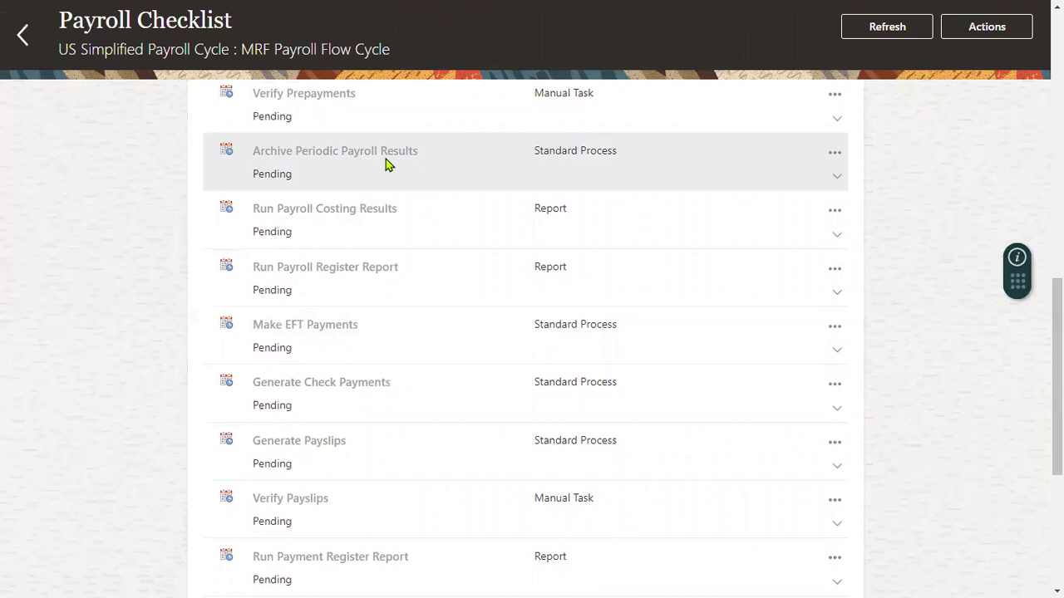
scroll(325, 217, "down", 1)
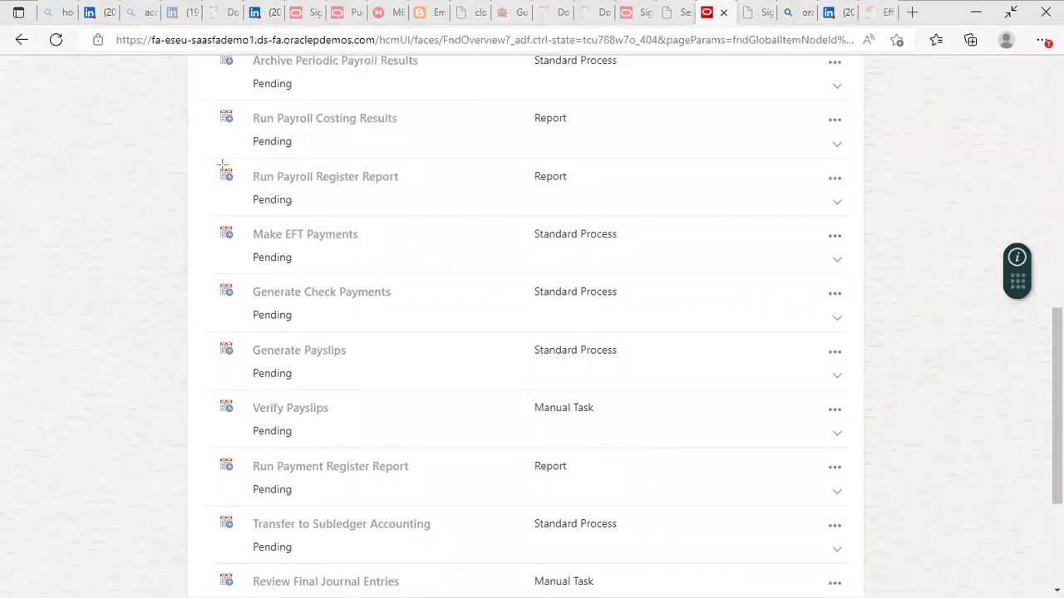
left_click_drag(201, 163, 474, 212)
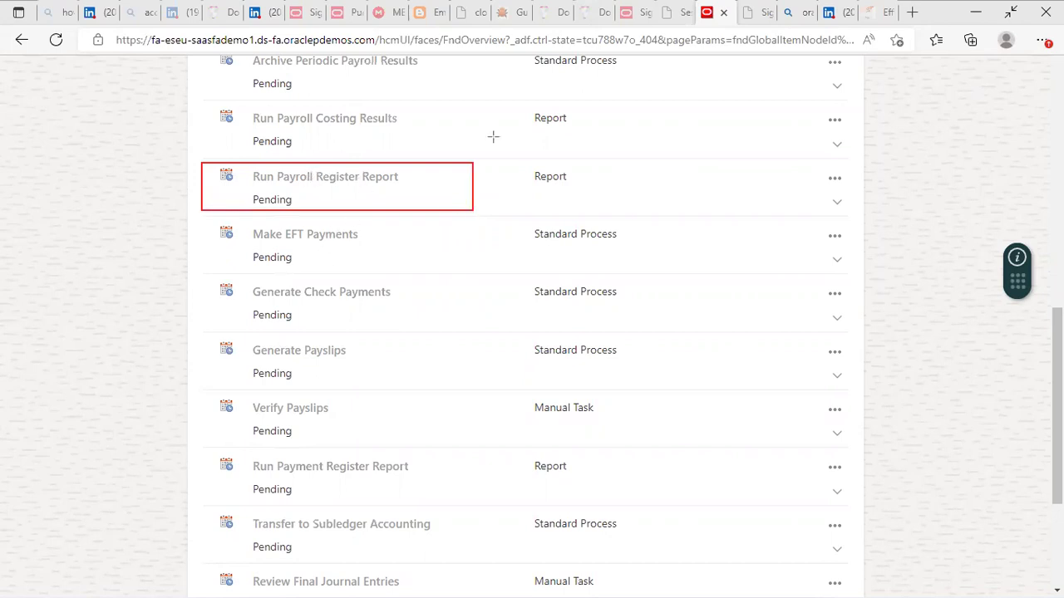
left_click(403, 233)
left_click(406, 288)
left_click(394, 347)
left_click(368, 407)
mouse_move(198, 451)
left_mouse_down()
mouse_move(300, 492)
mouse_move(418, 497)
left_mouse_up()
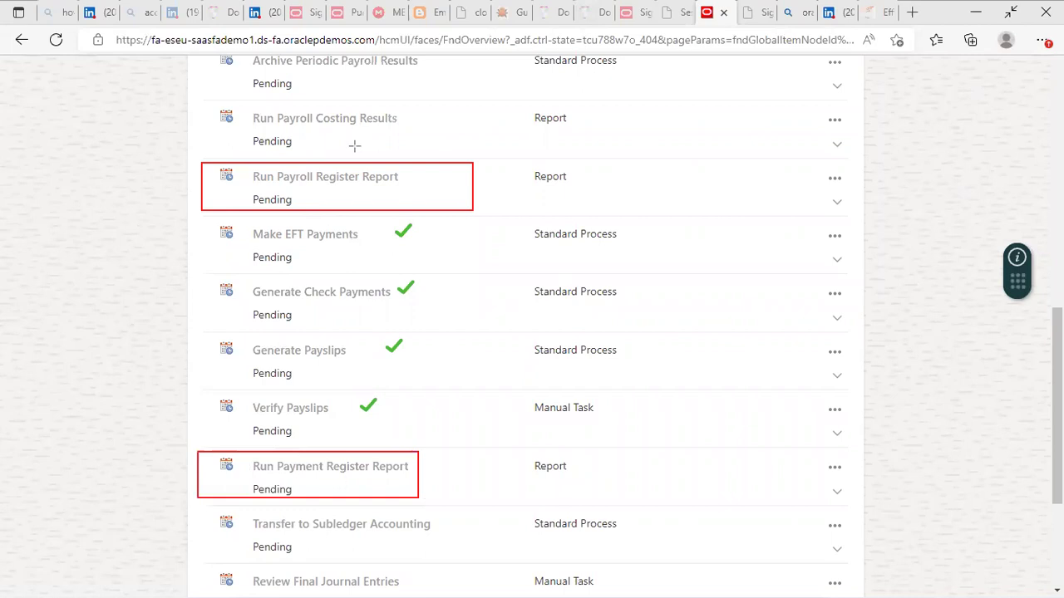
left_click_drag(274, 158, 314, 233)
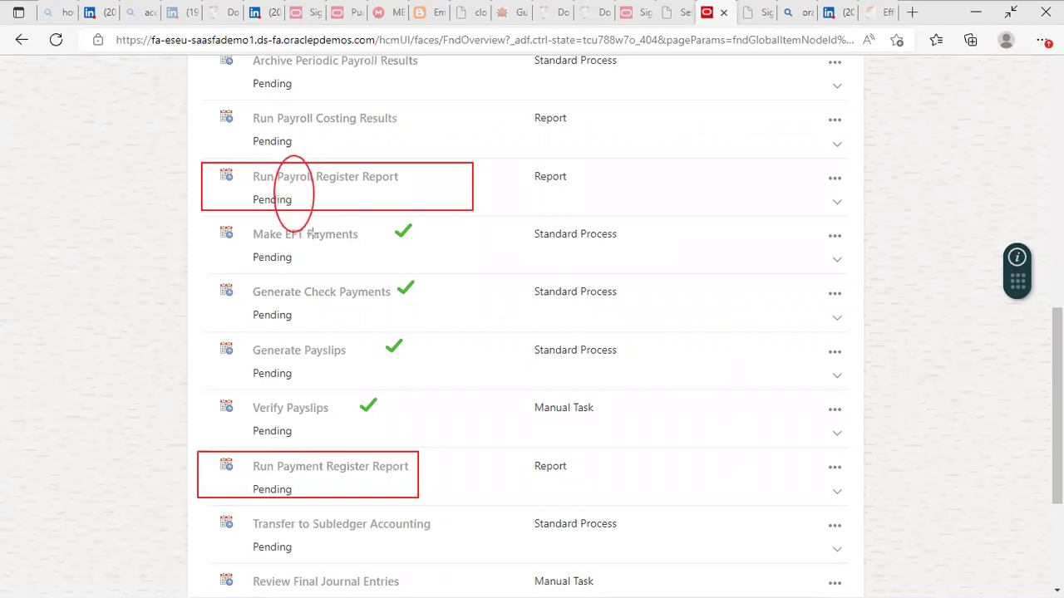
left_click_drag(271, 445, 316, 511)
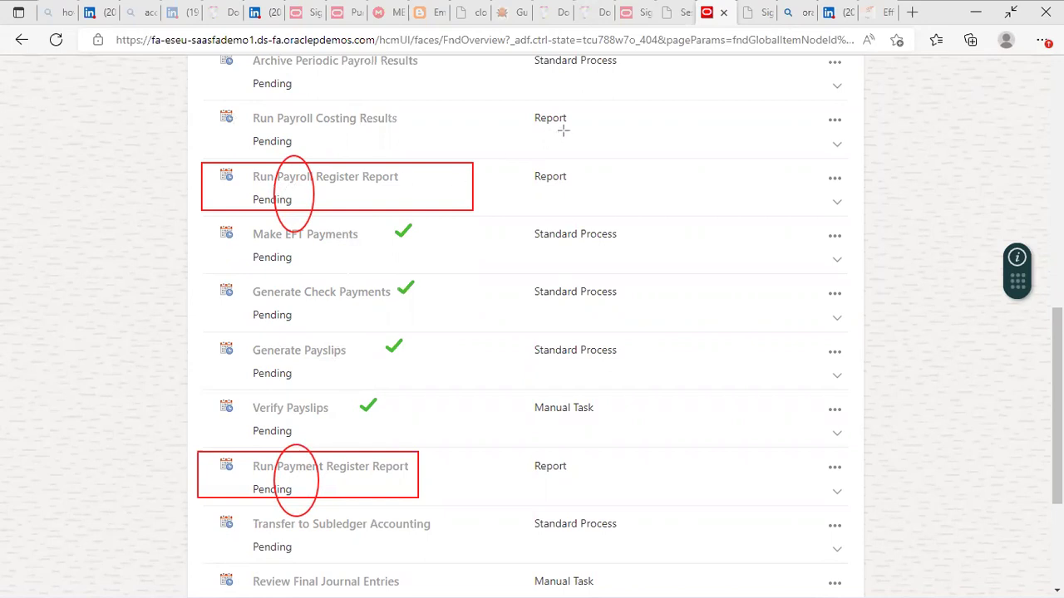
key("e")
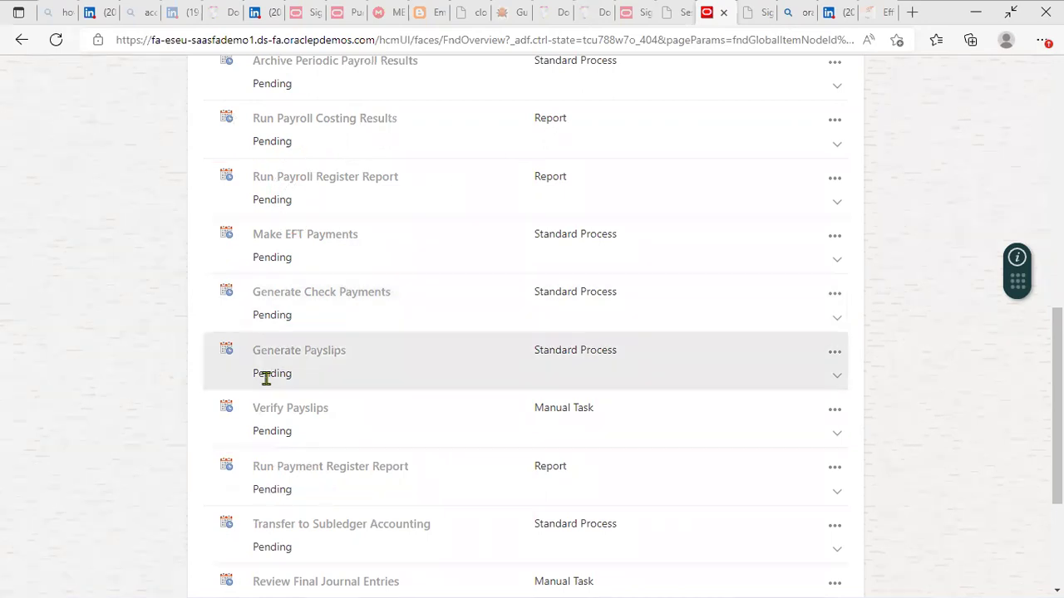
Review the complete task sequence once more, from payroll validation and calculation through payments and payslips to Review Final Journal Entries.
scroll(264, 375, "down", 2)
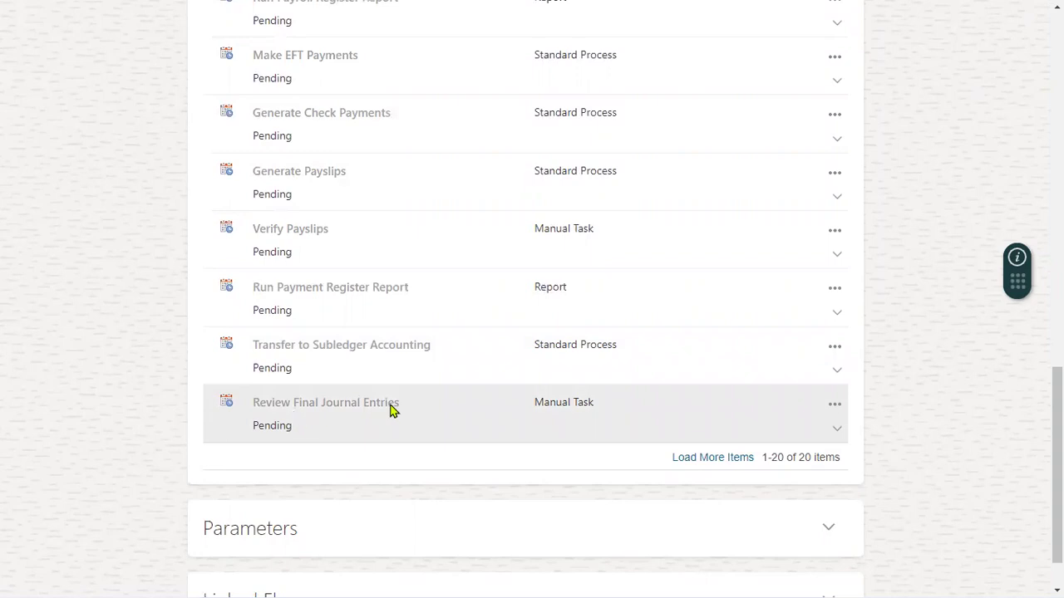
scroll(391, 411, "up", 7)
scroll(391, 410, "up", 3)
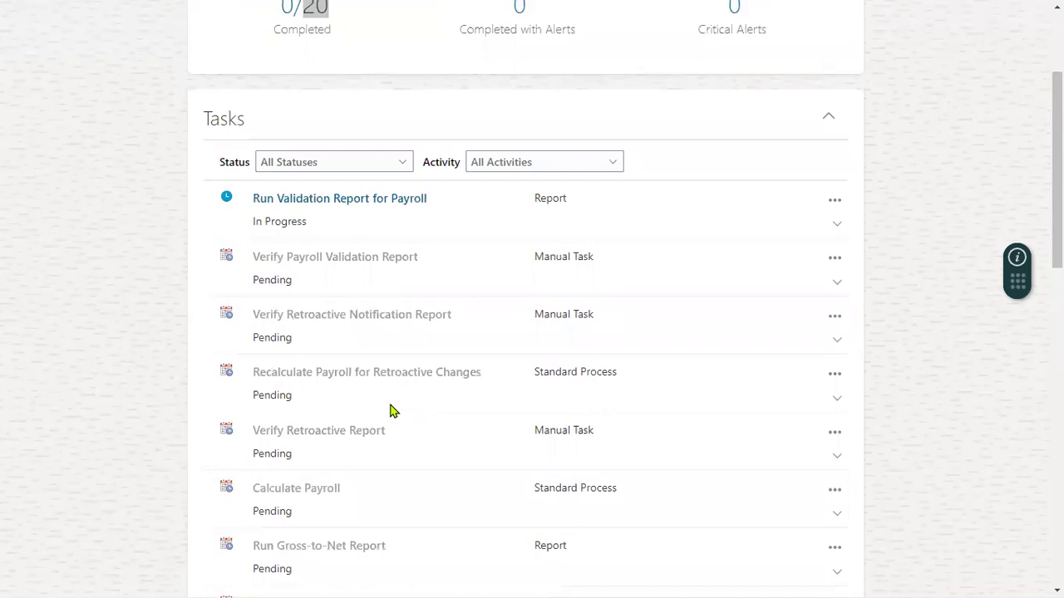
scroll(392, 410, "down", 2)
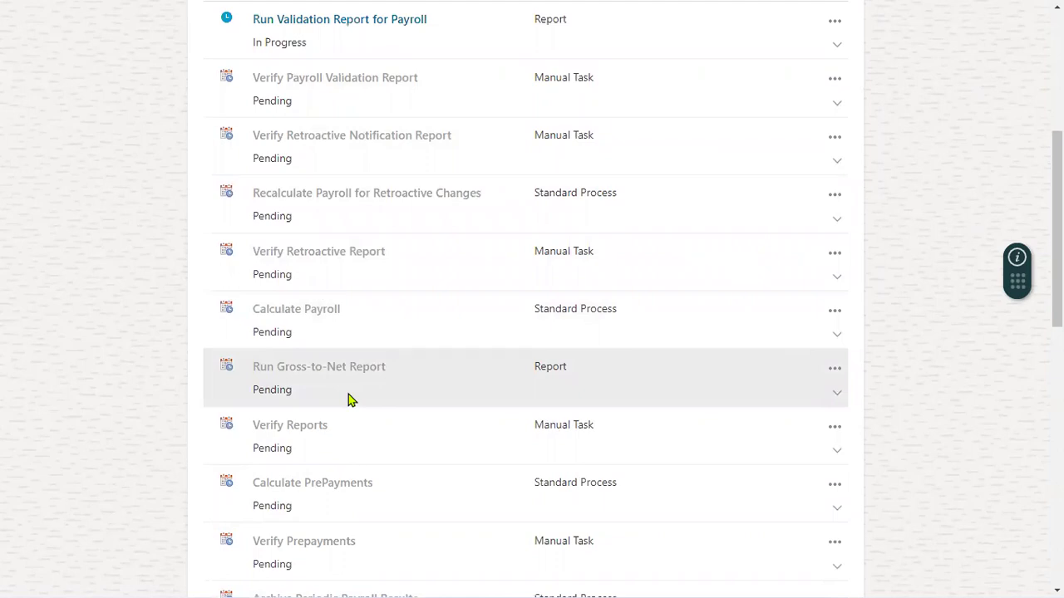
scroll(349, 394, "down", 1)
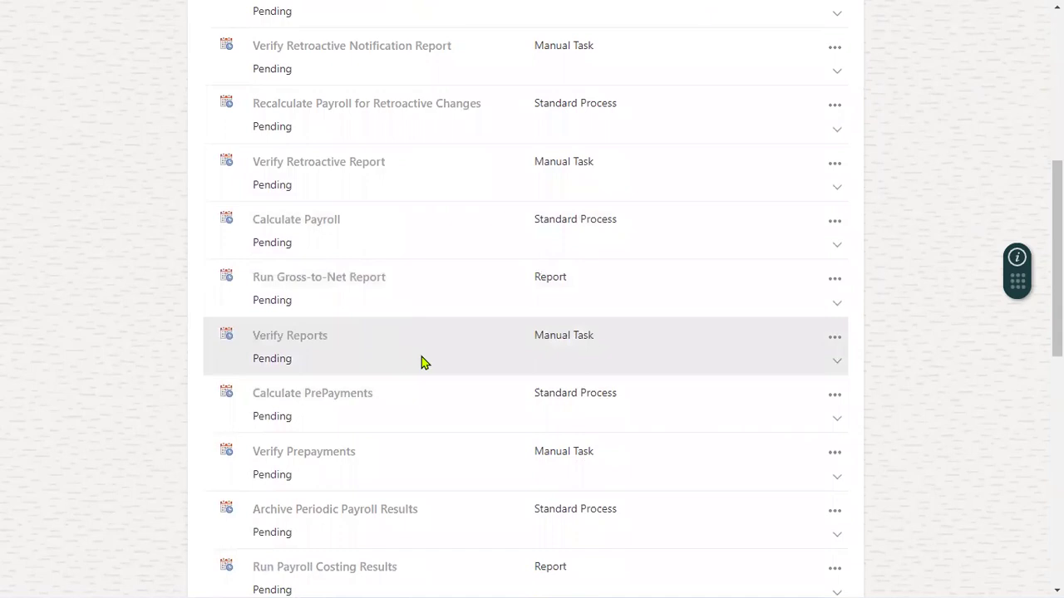
scroll(424, 360, "up", 4)
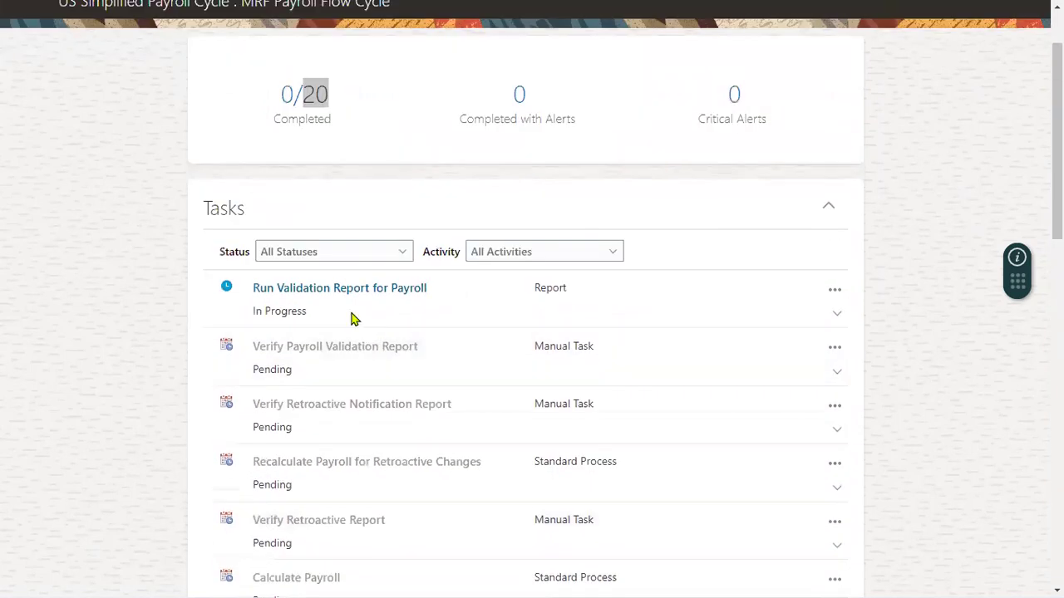
scroll(349, 316, "down", 1)
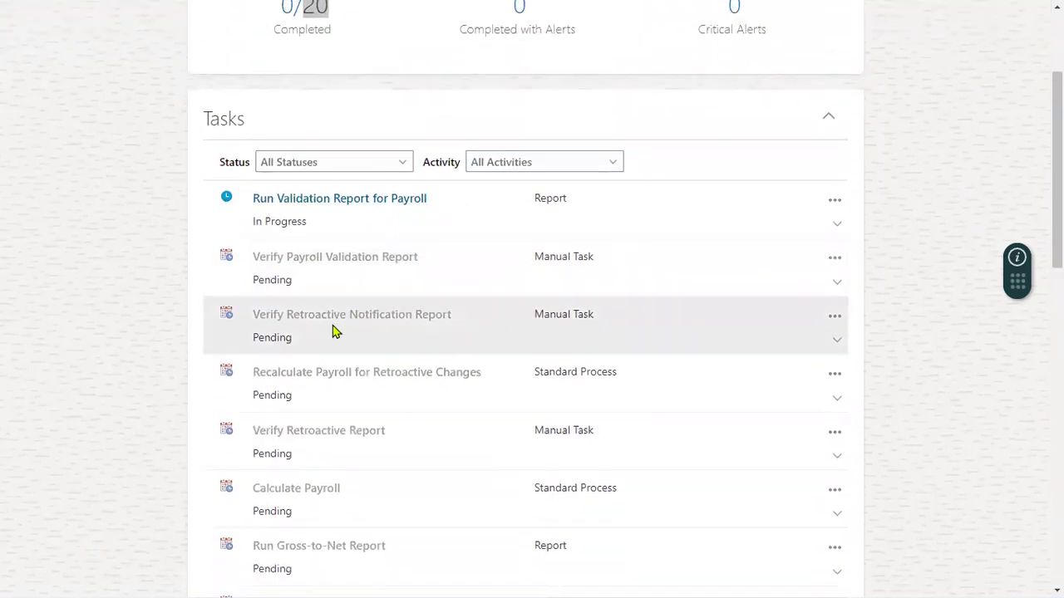
scroll(333, 330, "down", 2)
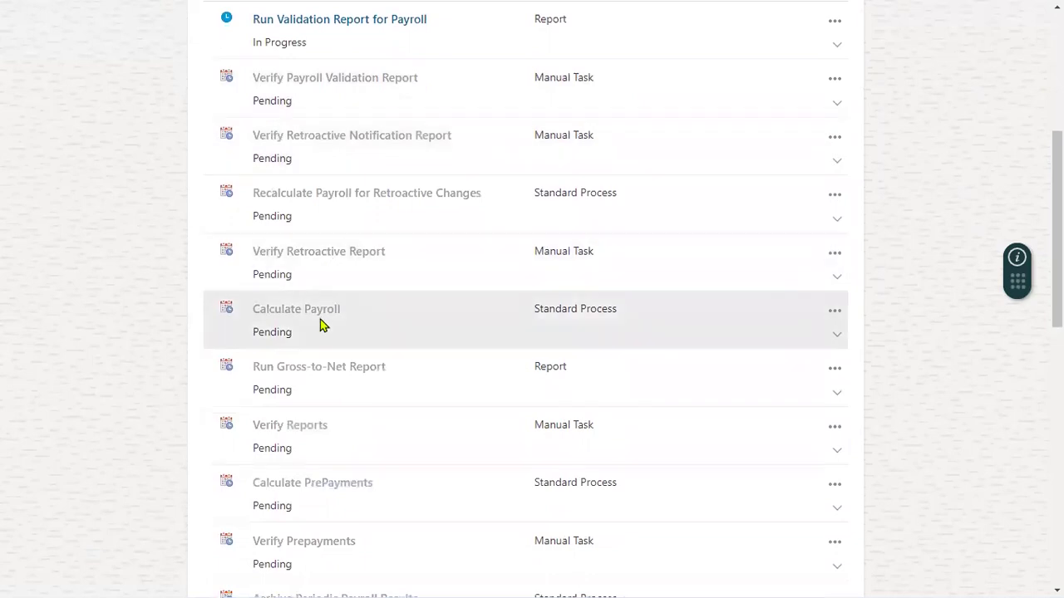
scroll(323, 326, "down", 2)
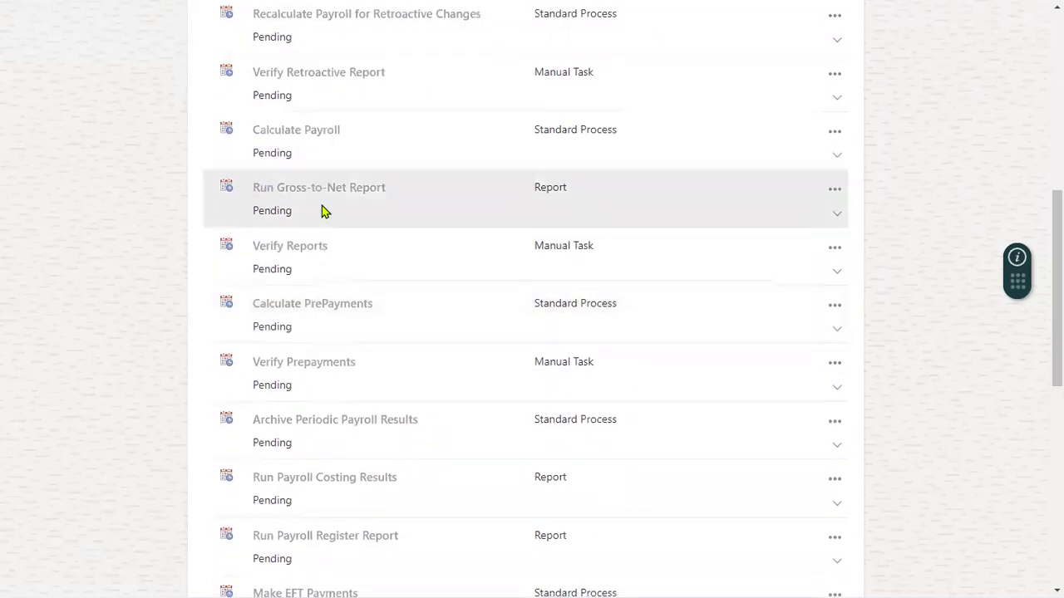
scroll(316, 347, "down", 2)
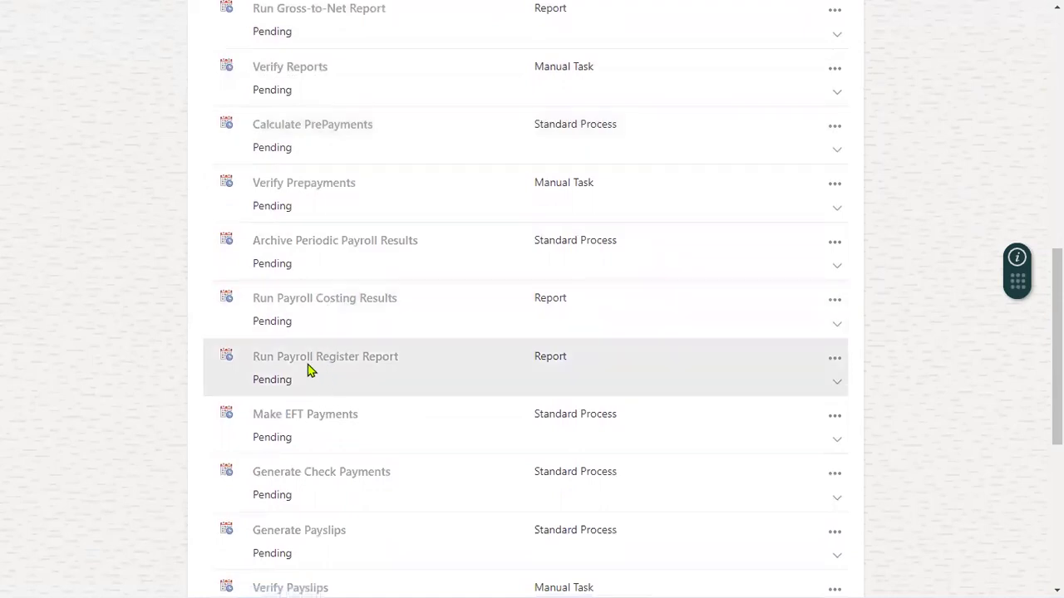
scroll(371, 370, "down", 2)
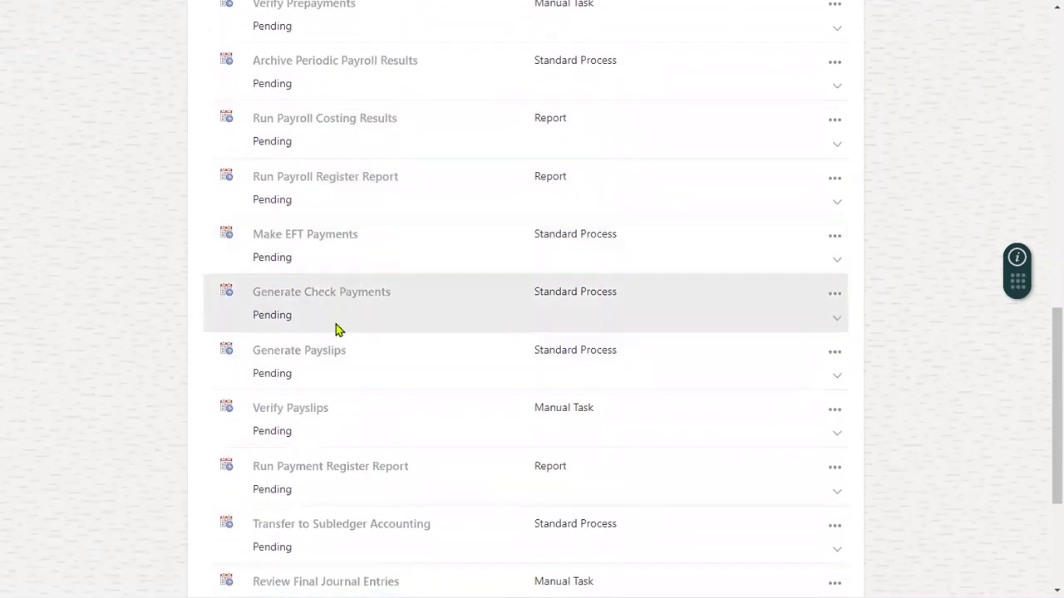
scroll(330, 478, "down", 2)
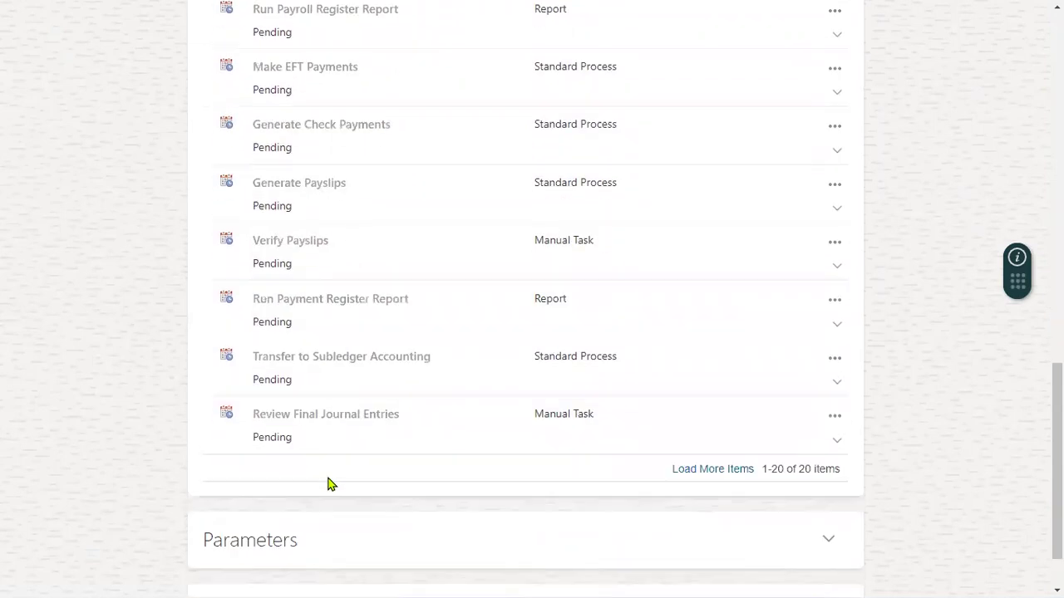
left_click(392, 371)
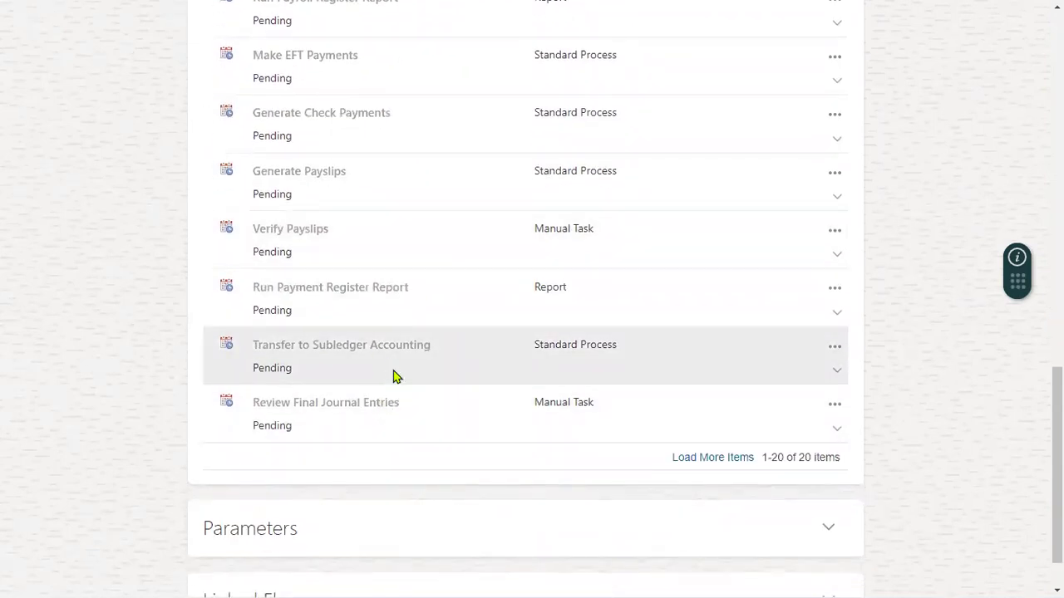